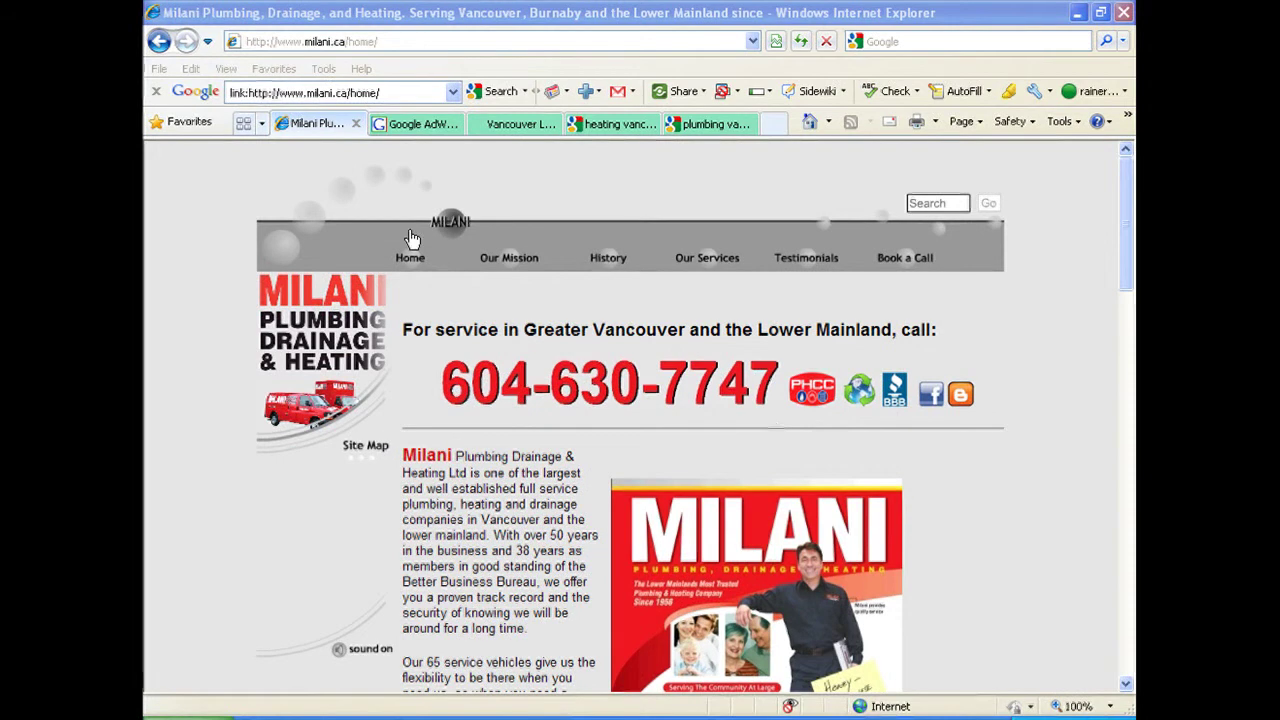
View the page source and highlight the META keywords line, starting with plumbing vancouver.
click(226, 72)
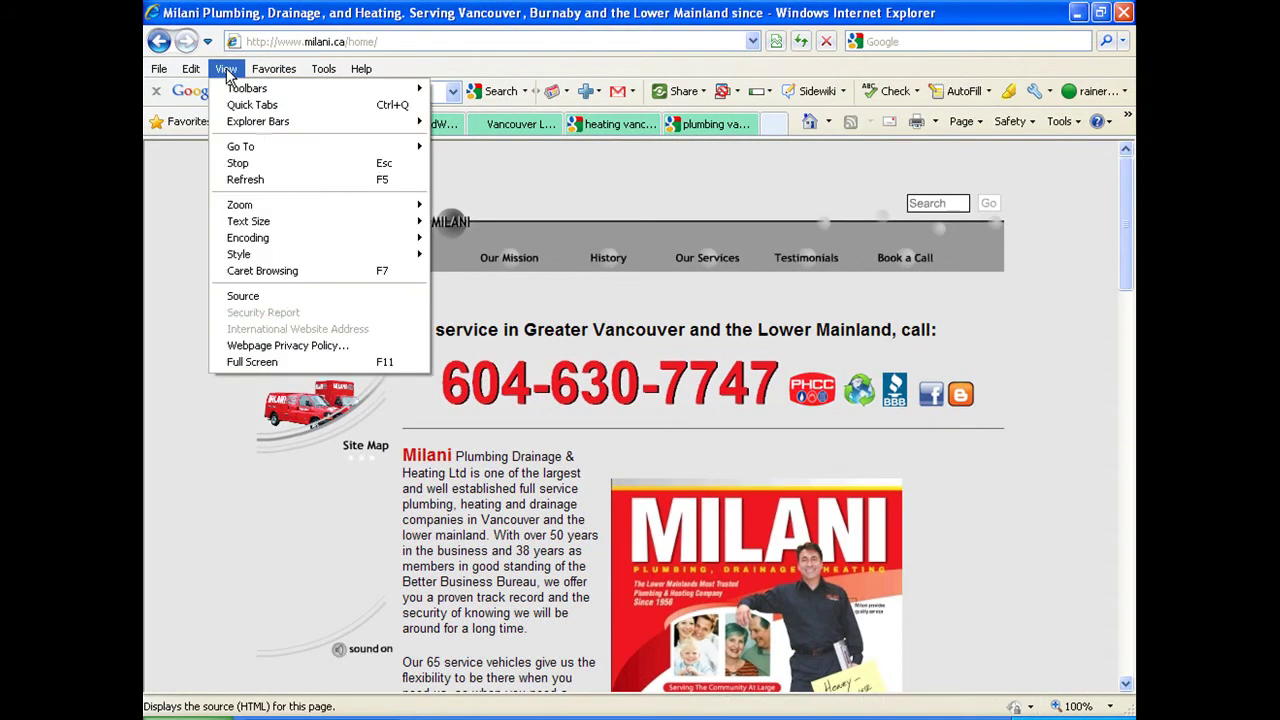
click(244, 297)
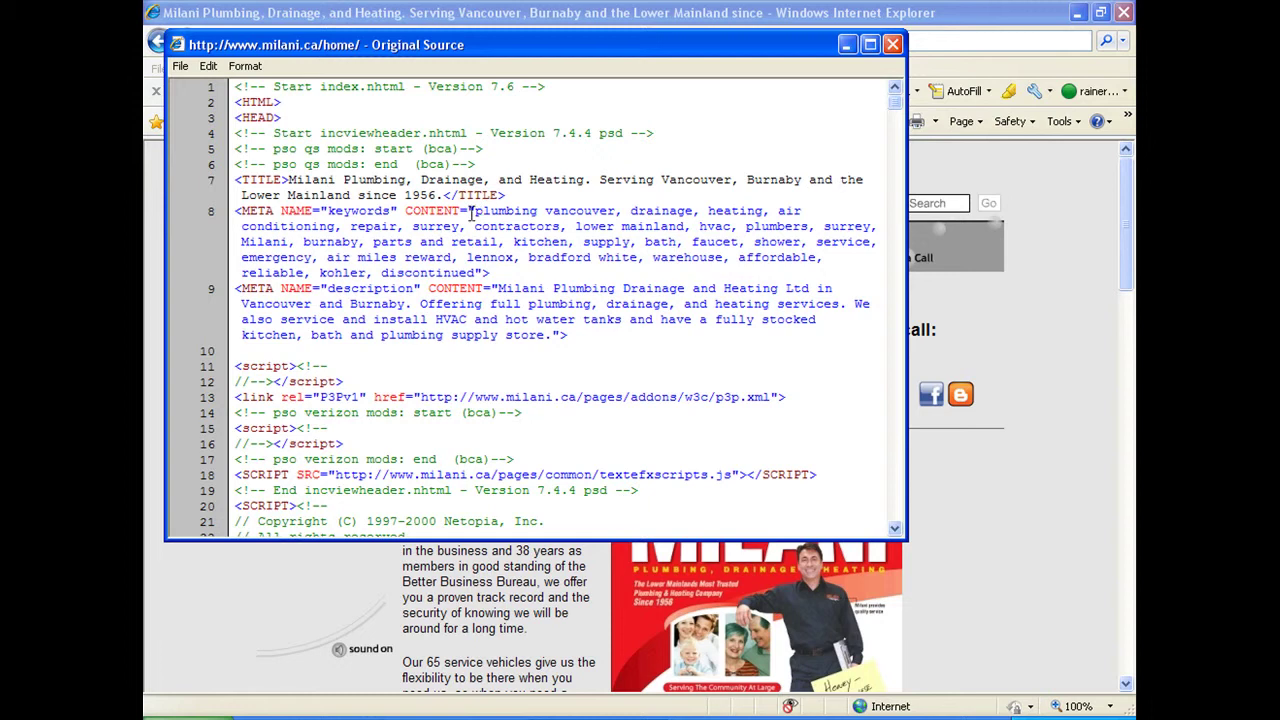
drag(475, 213, 562, 218)
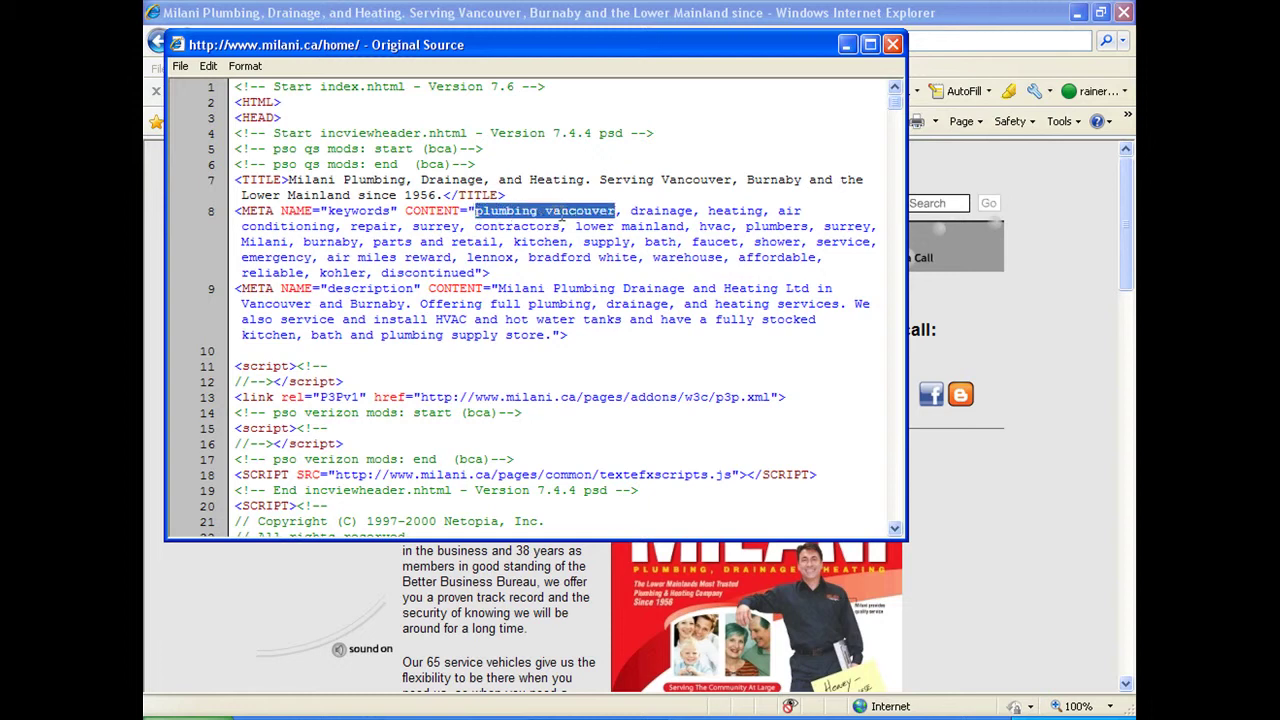
click(580, 246)
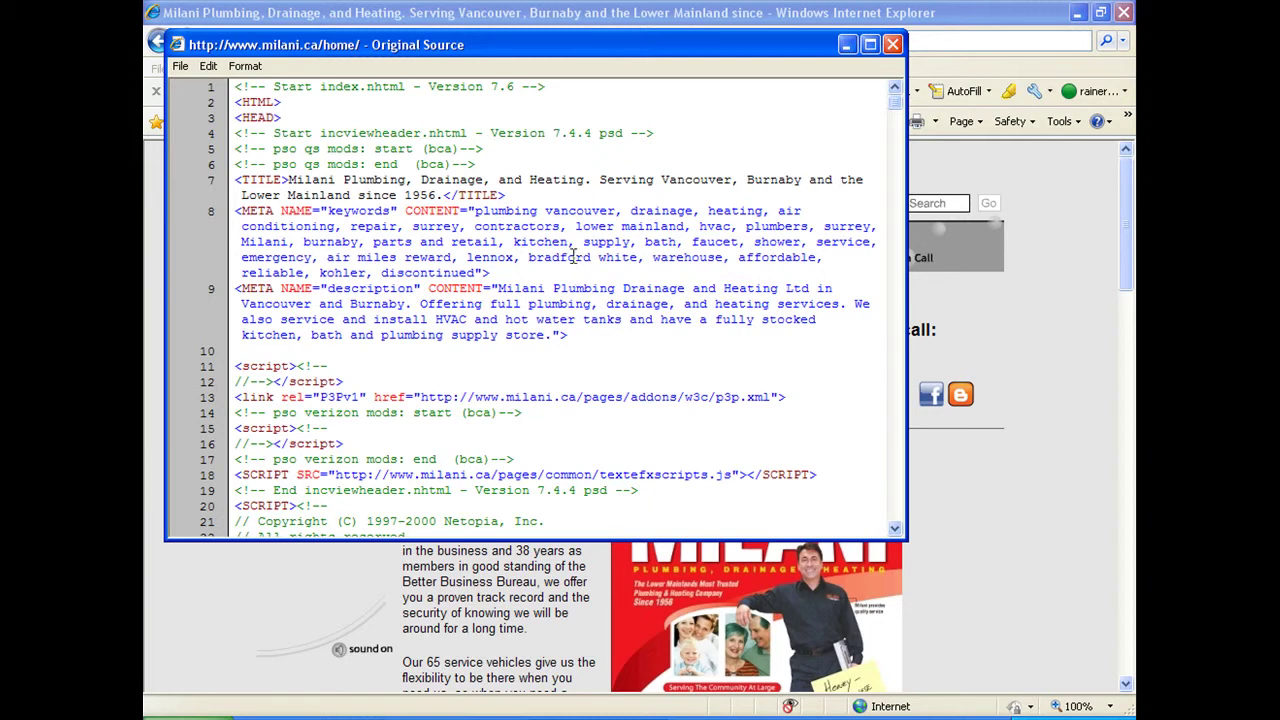
drag(238, 212, 490, 272)
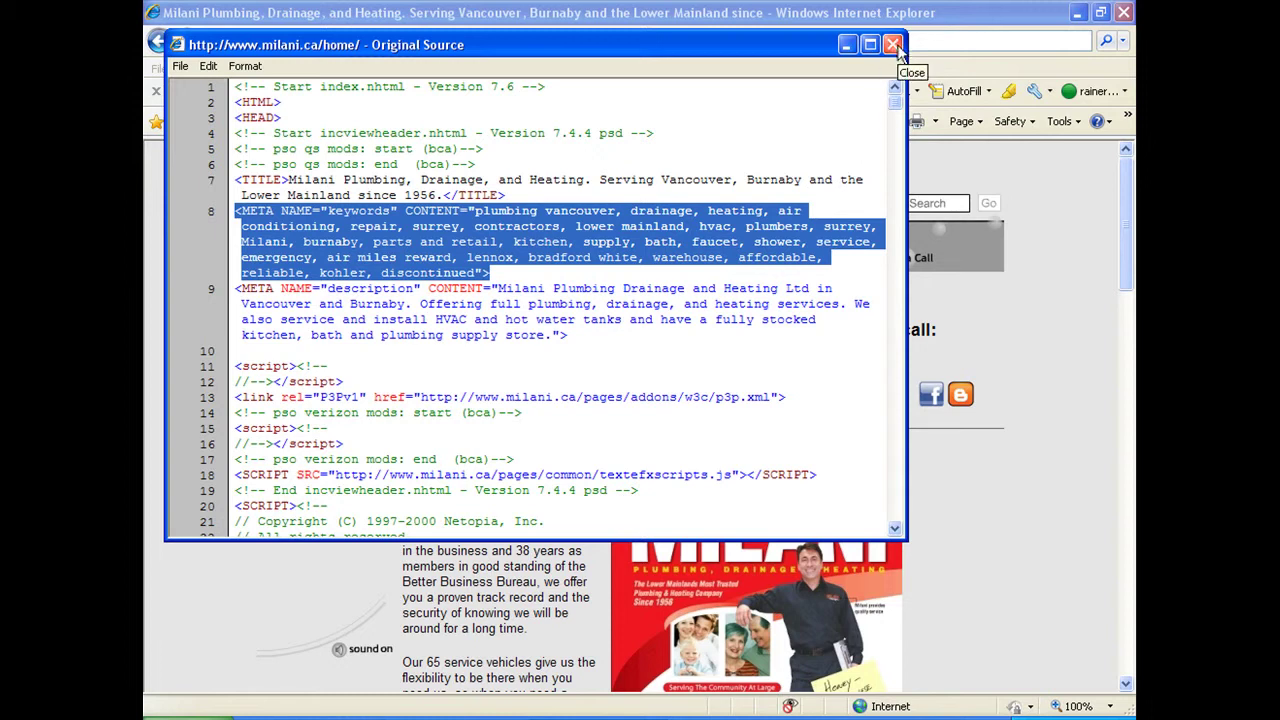
mouse_move(895, 103)
mouse_down()
mouse_move(900, 128)
mouse_move(895, 94)
mouse_up()
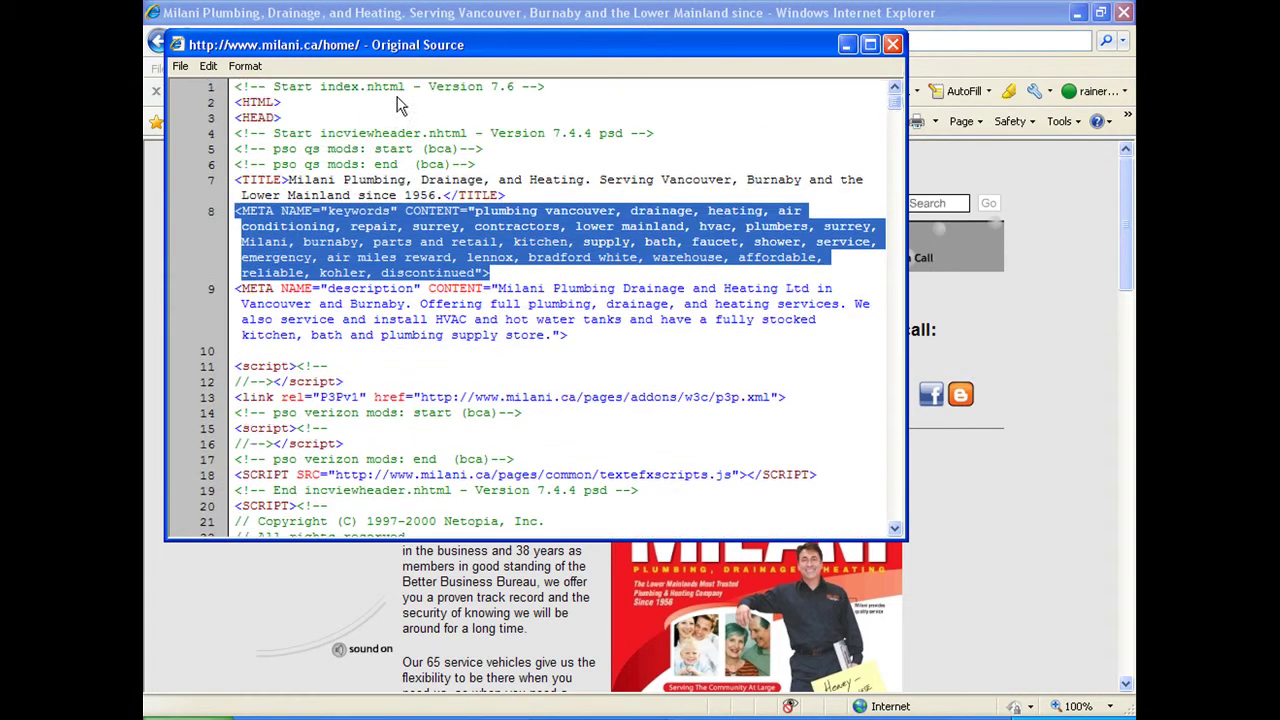
Search the source for an h1 tag, find none, and close the source view.
click(220, 70)
click(223, 114)
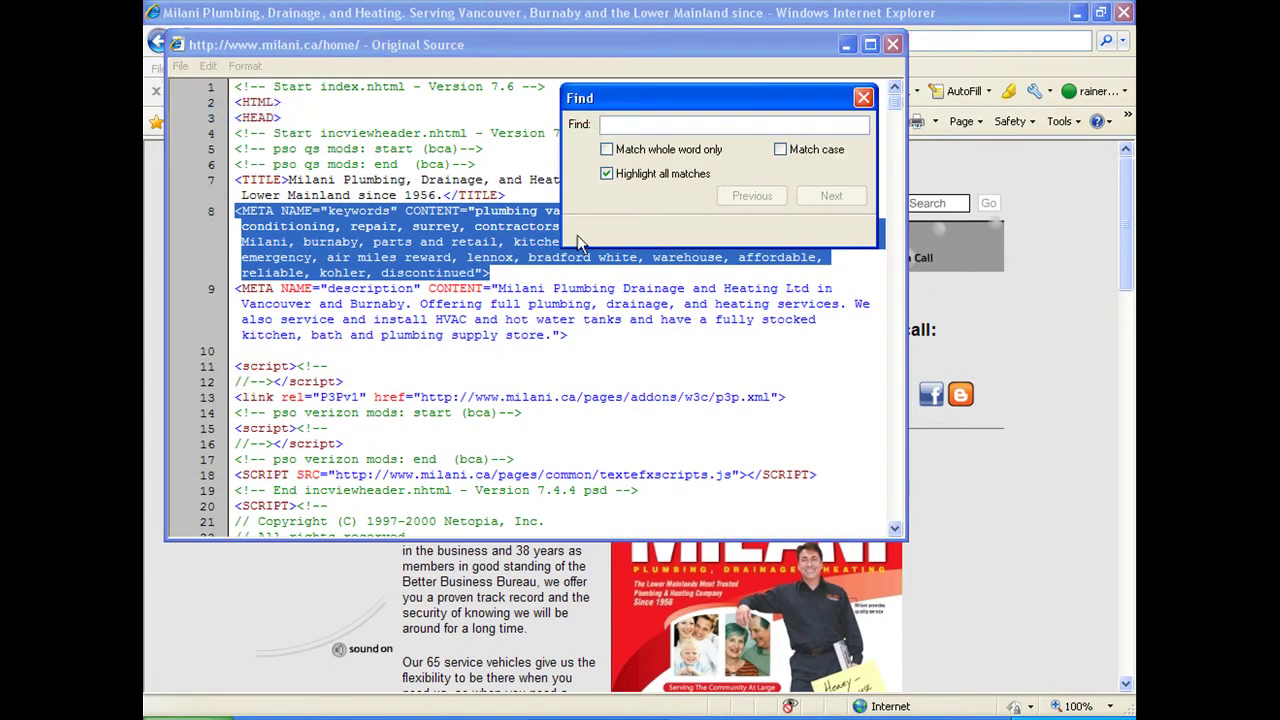
text(h1)
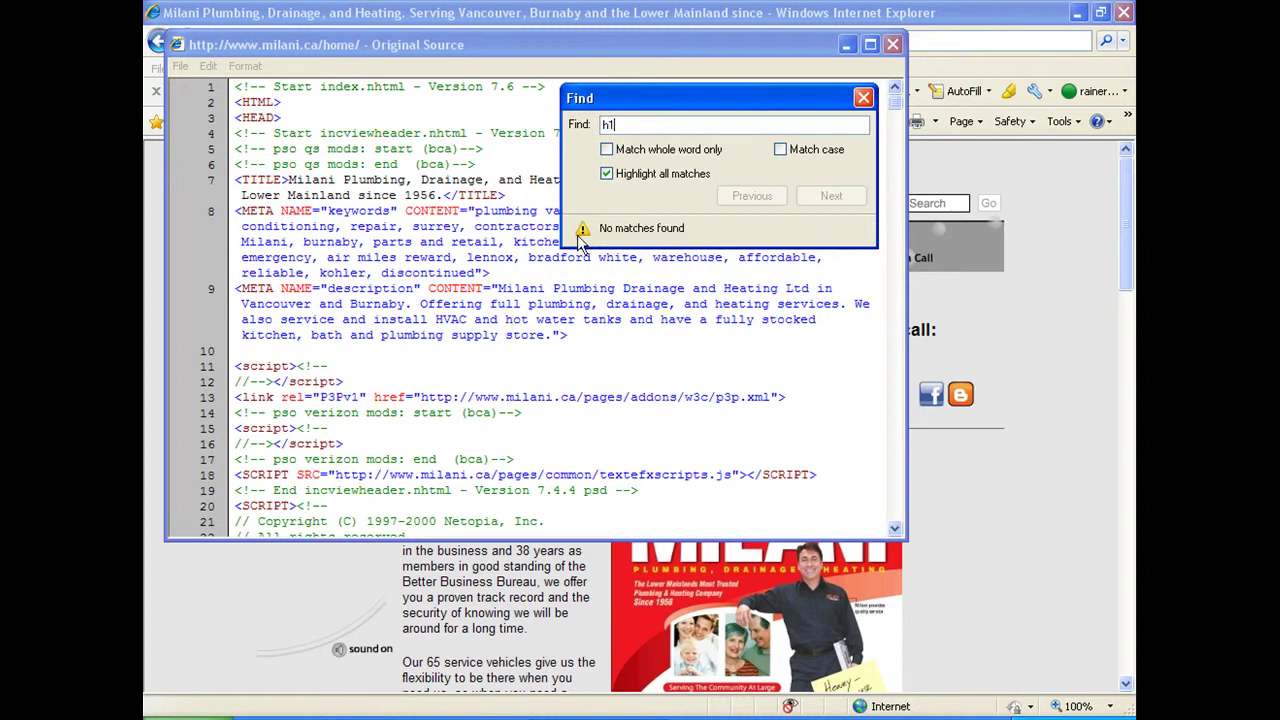
click(863, 99)
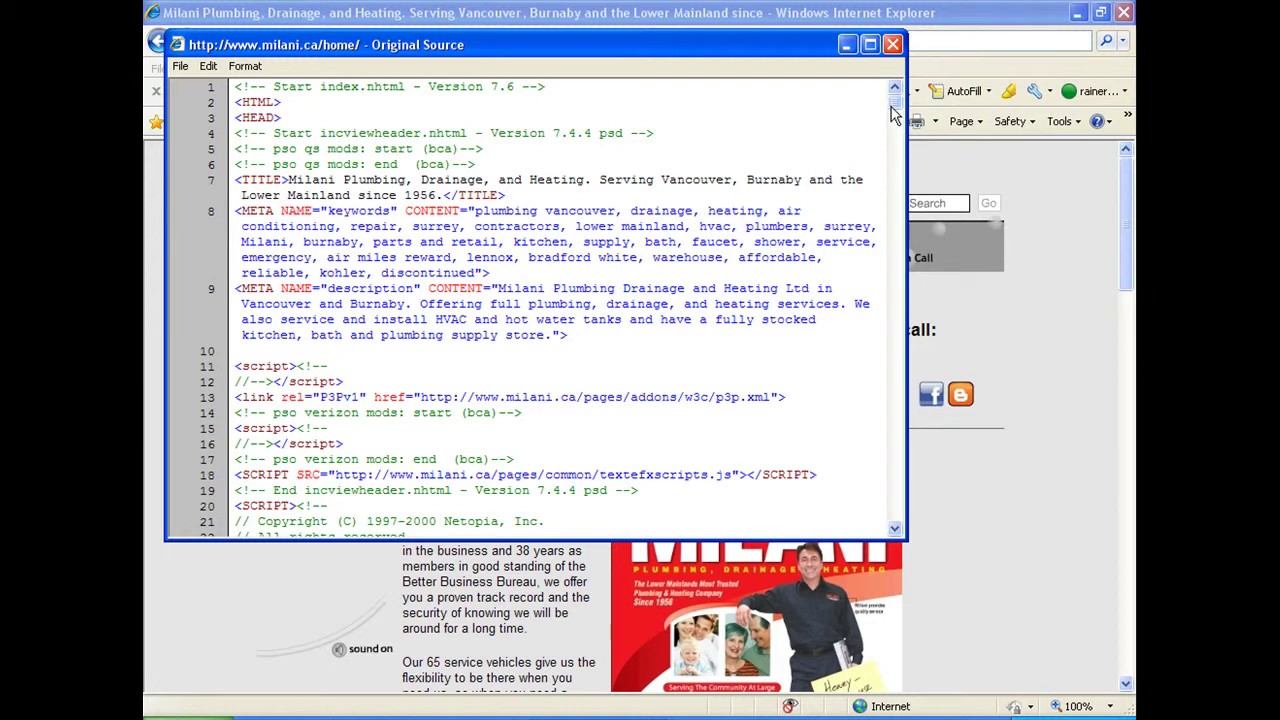
click(892, 44)
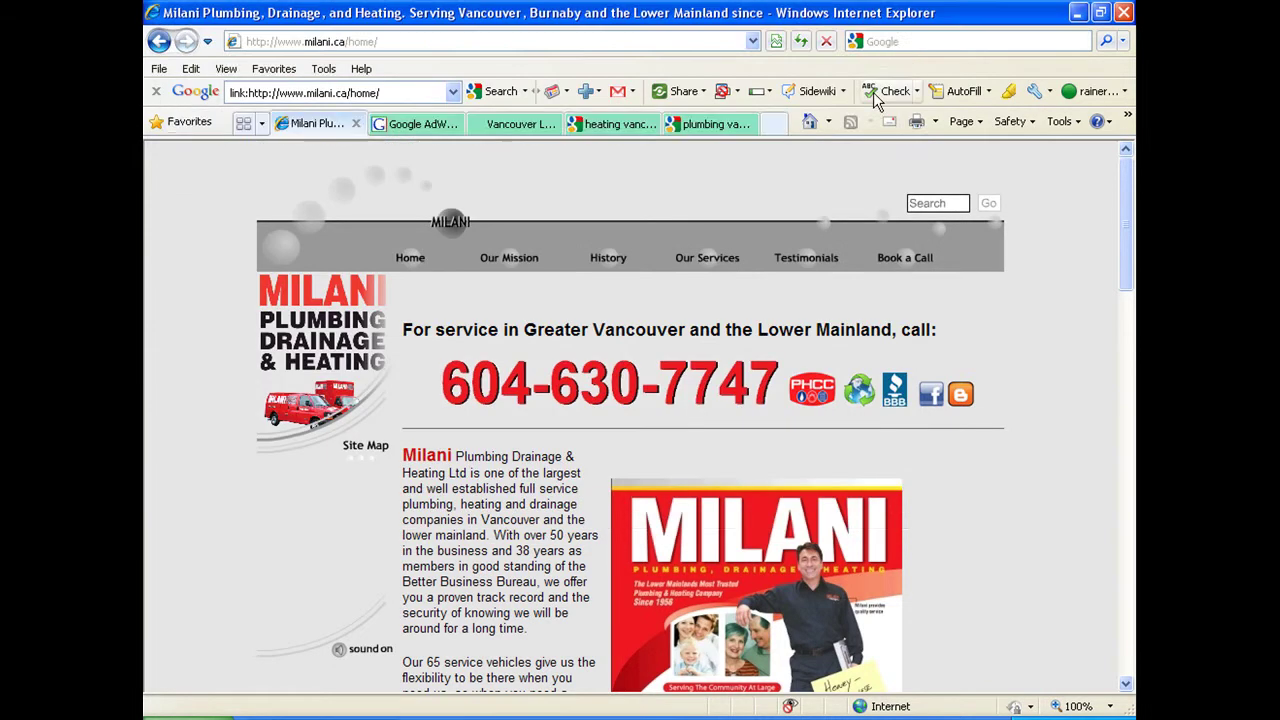
Highlight the homepage copy paragraphs, including the 65 service vehicles one, then show the AdWords results.
drag(414, 486, 527, 628)
scroll(540, 505, down, 3)
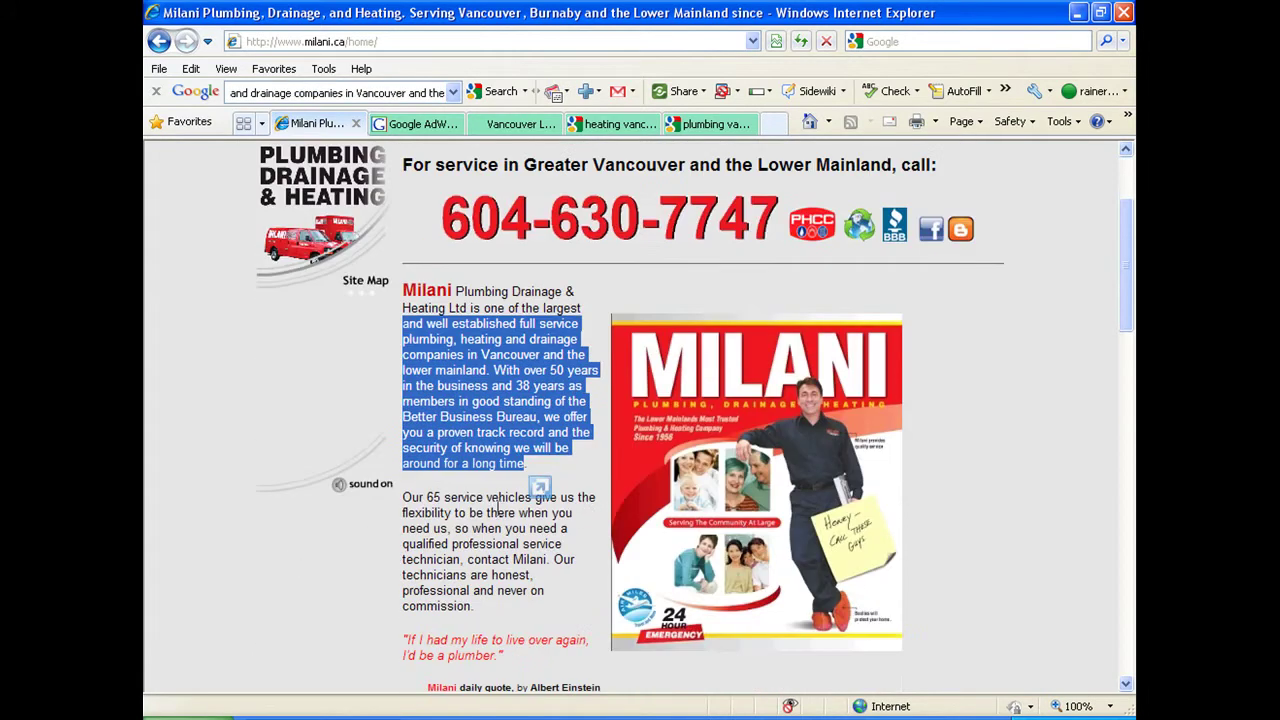
drag(404, 497, 500, 590)
drag(1122, 282, 1115, 253)
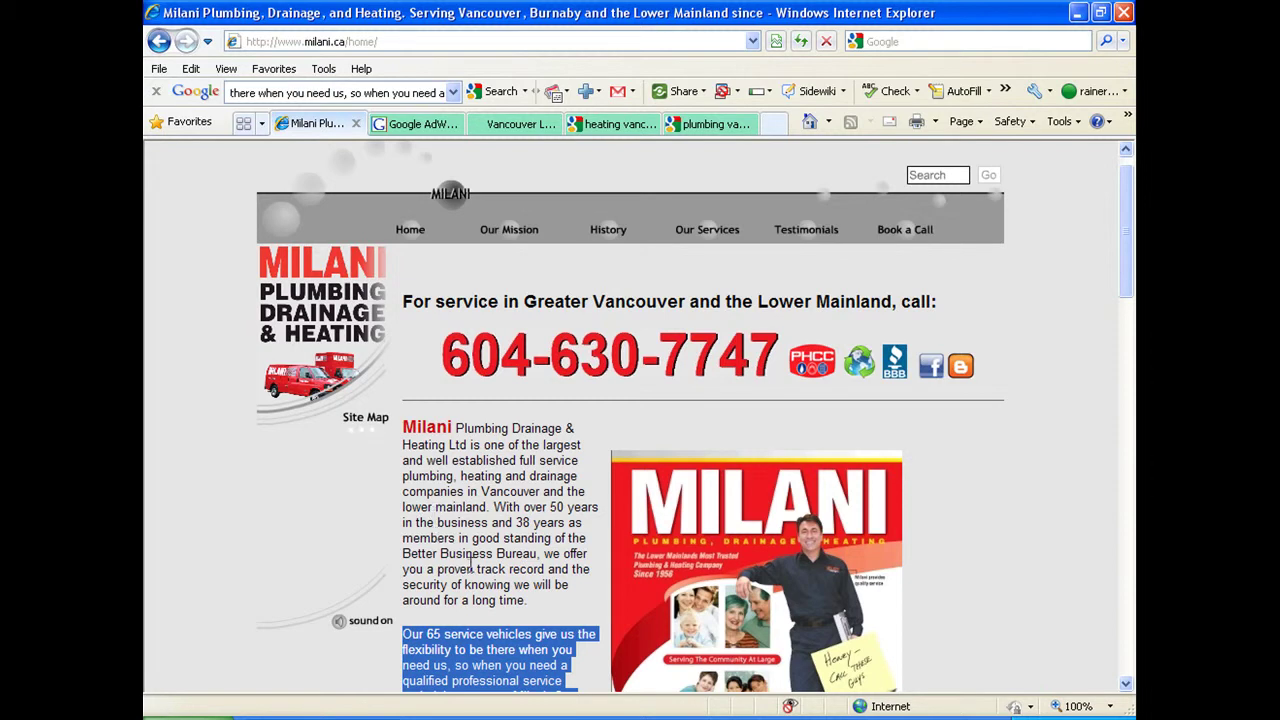
click(415, 124)
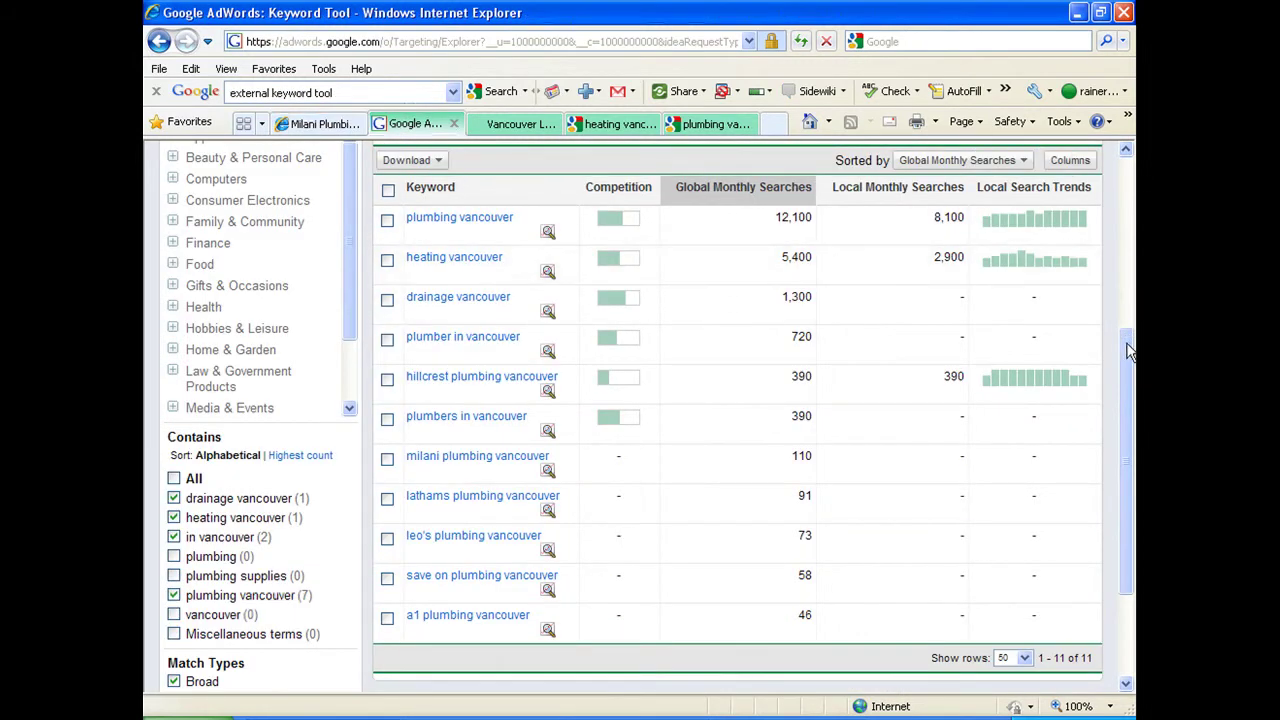
Review the Keyword Tool volumes and highlight the drainage vancouver phrase.
scroll(1042, 264, up, 5)
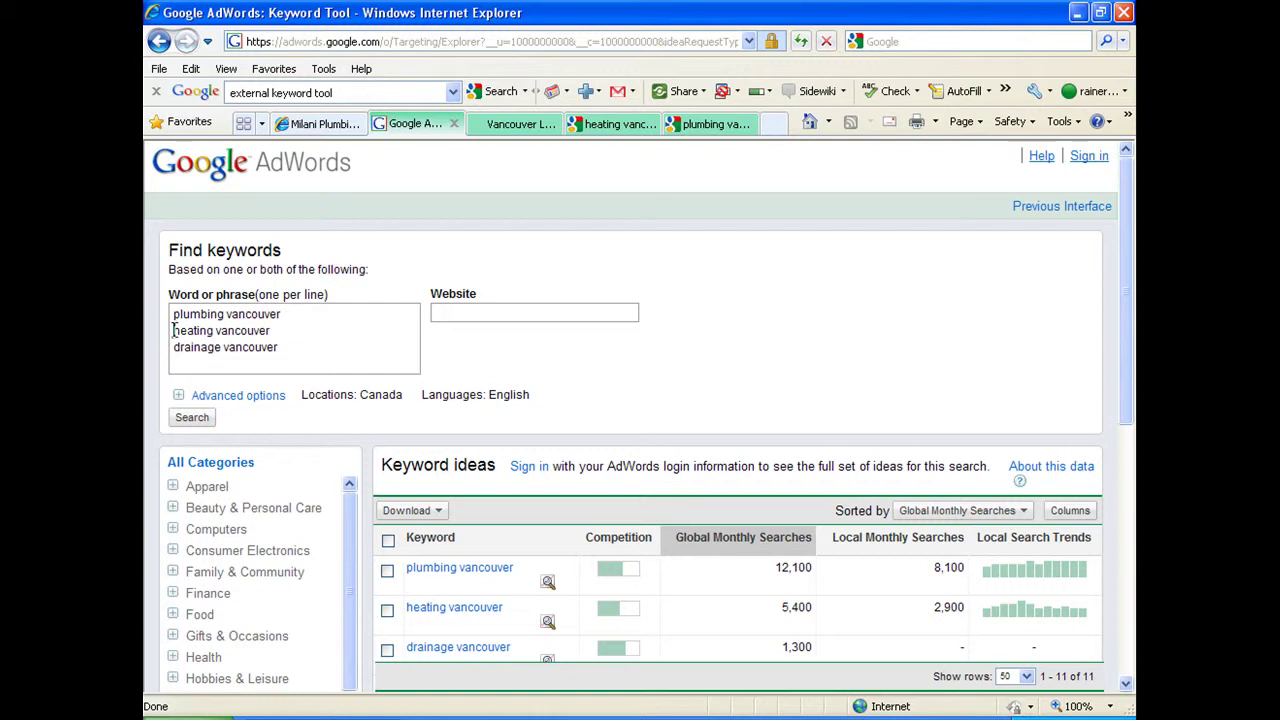
drag(173, 346, 386, 357)
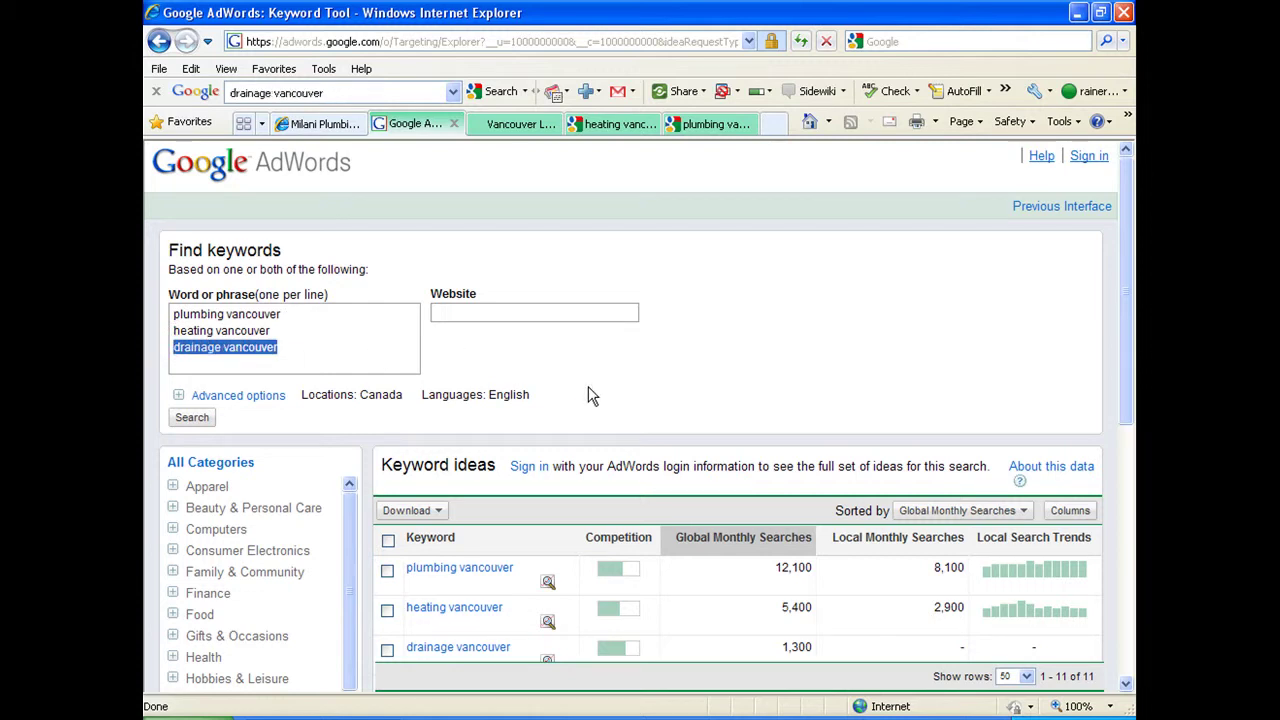
drag(1129, 331, 1129, 348)
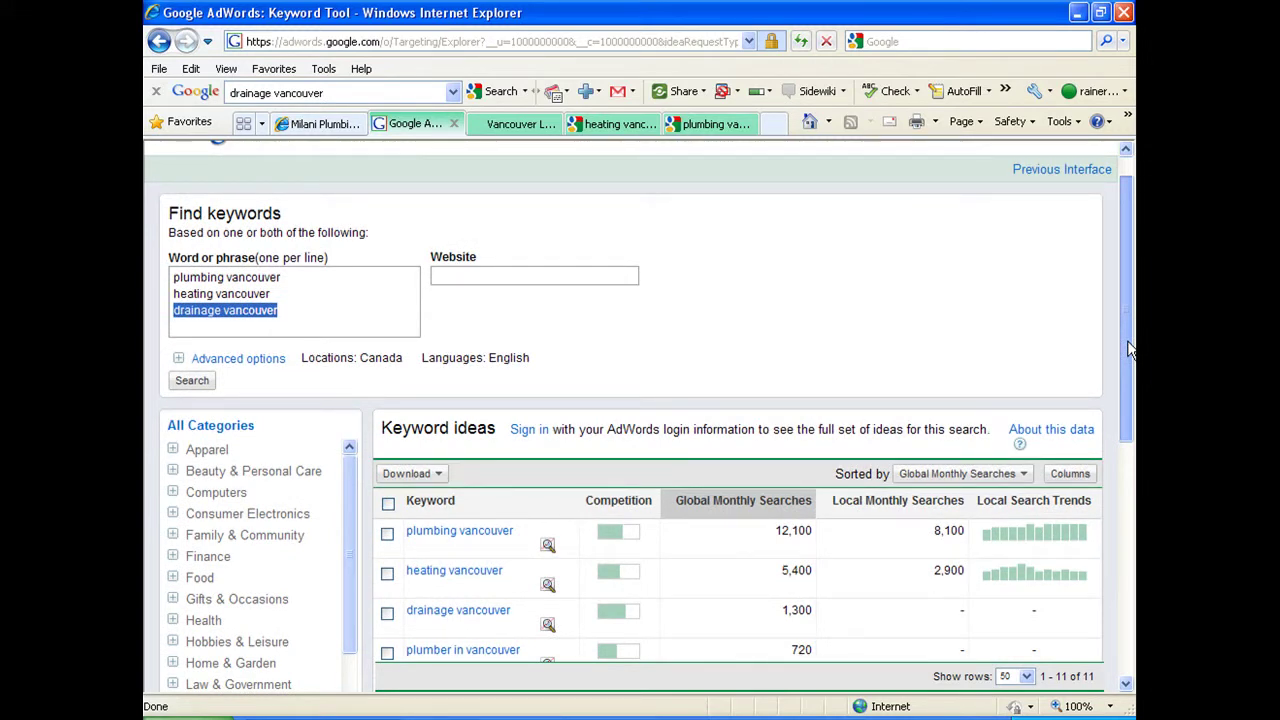
drag(1129, 348, 1133, 310)
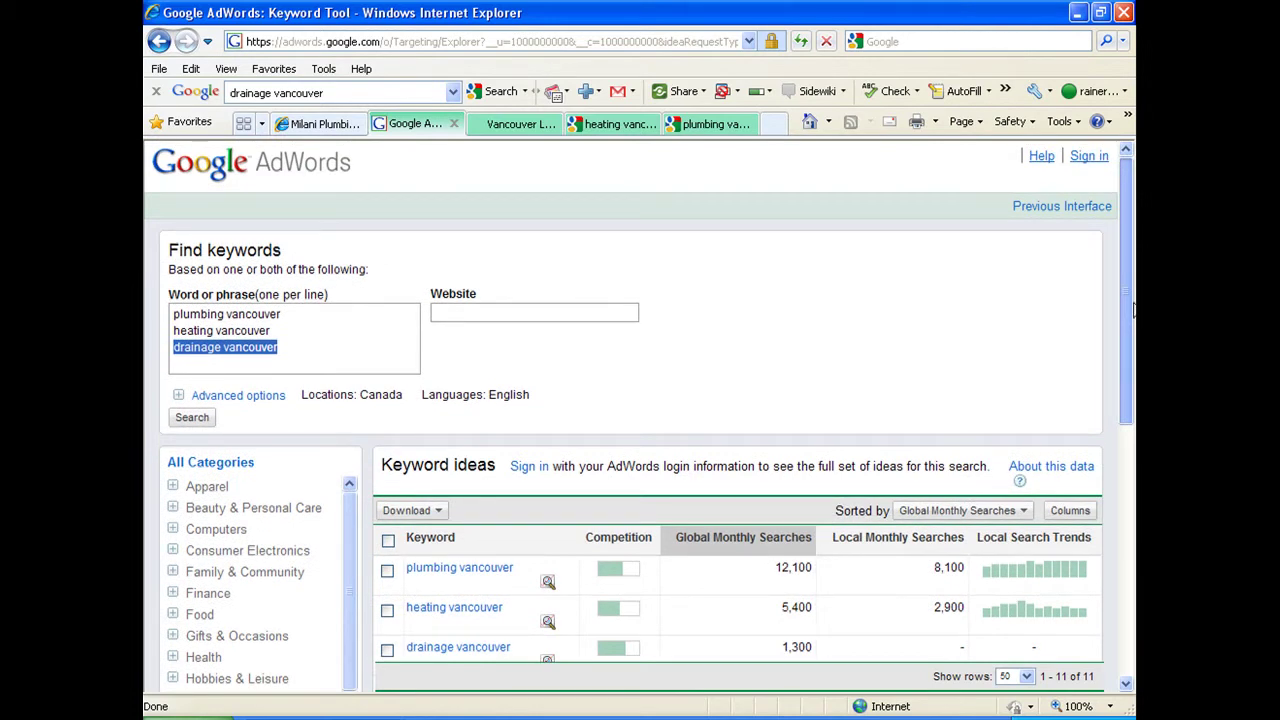
drag(1133, 310, 1133, 392)
scroll(700, 408, down, 3)
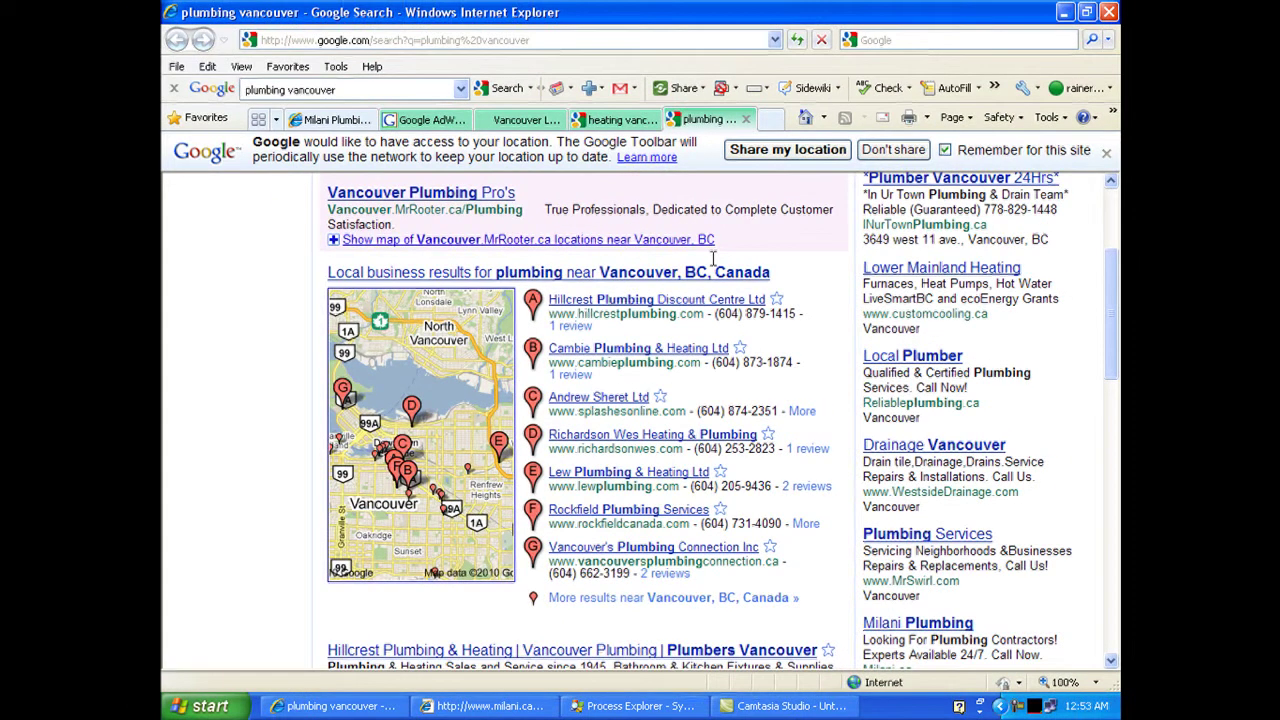
Find the milani.ca listing near the bottom of the plumbing vancouver results, then return to the Milani tab.
scroll(738, 278, up, 3)
scroll(740, 276, down, 2)
scroll(740, 280, up, 2)
scroll(742, 284, down, 4)
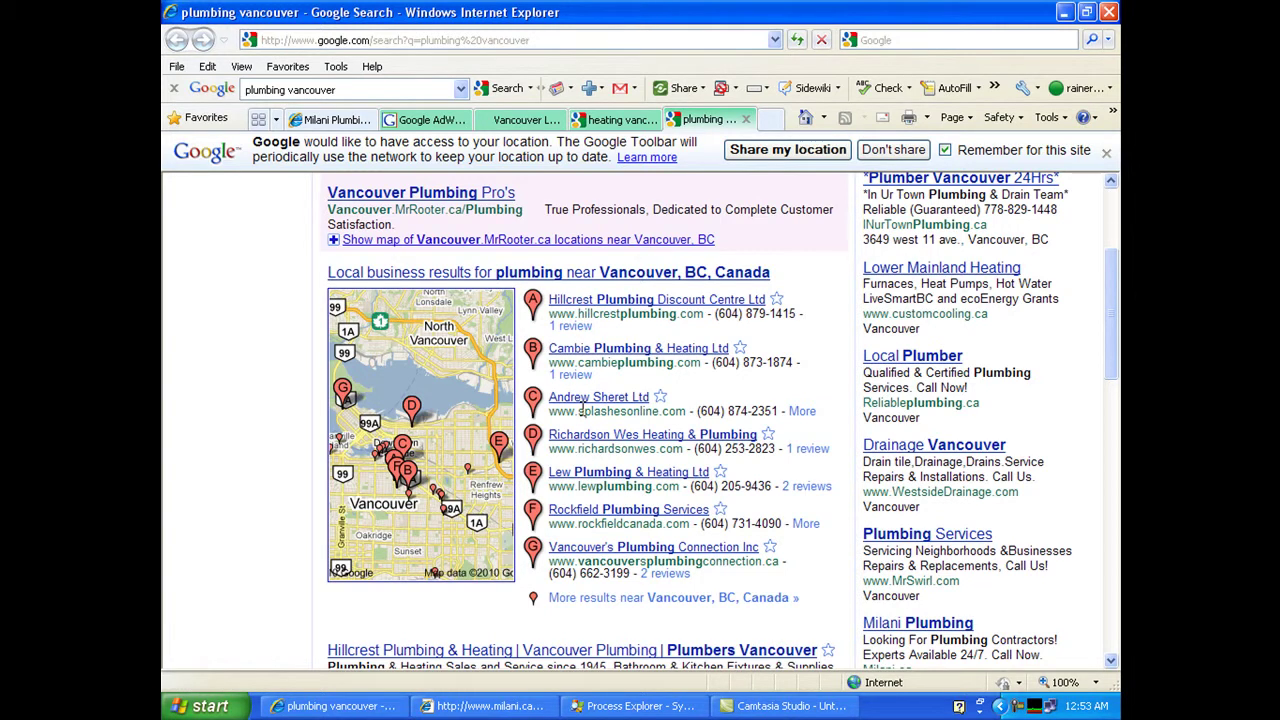
scroll(800, 408, up, 3)
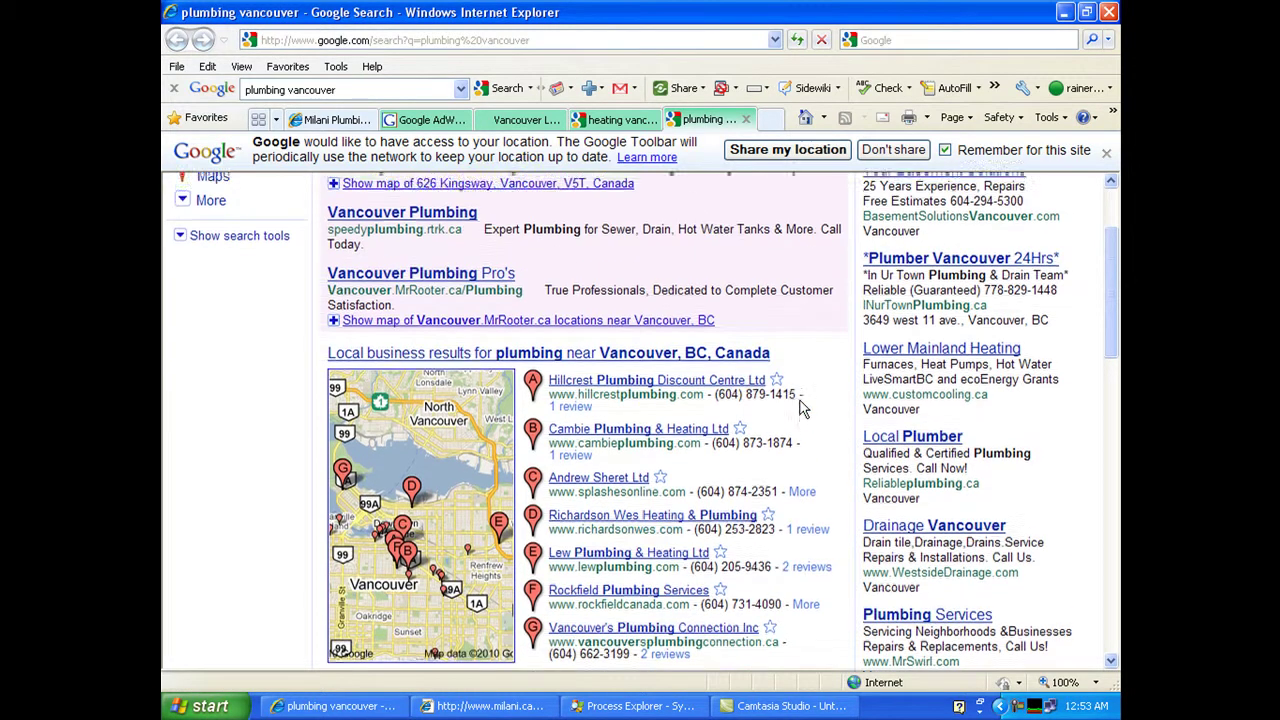
scroll(800, 408, down, 5)
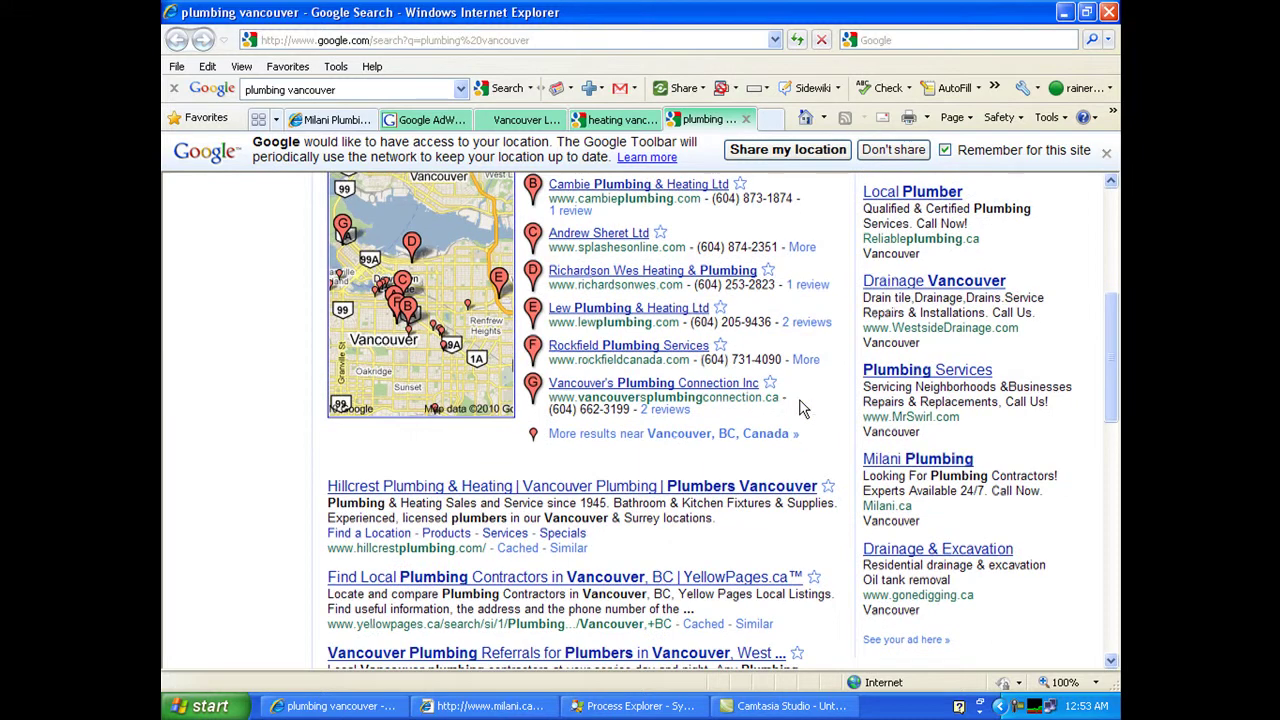
scroll(799, 399, down, 5)
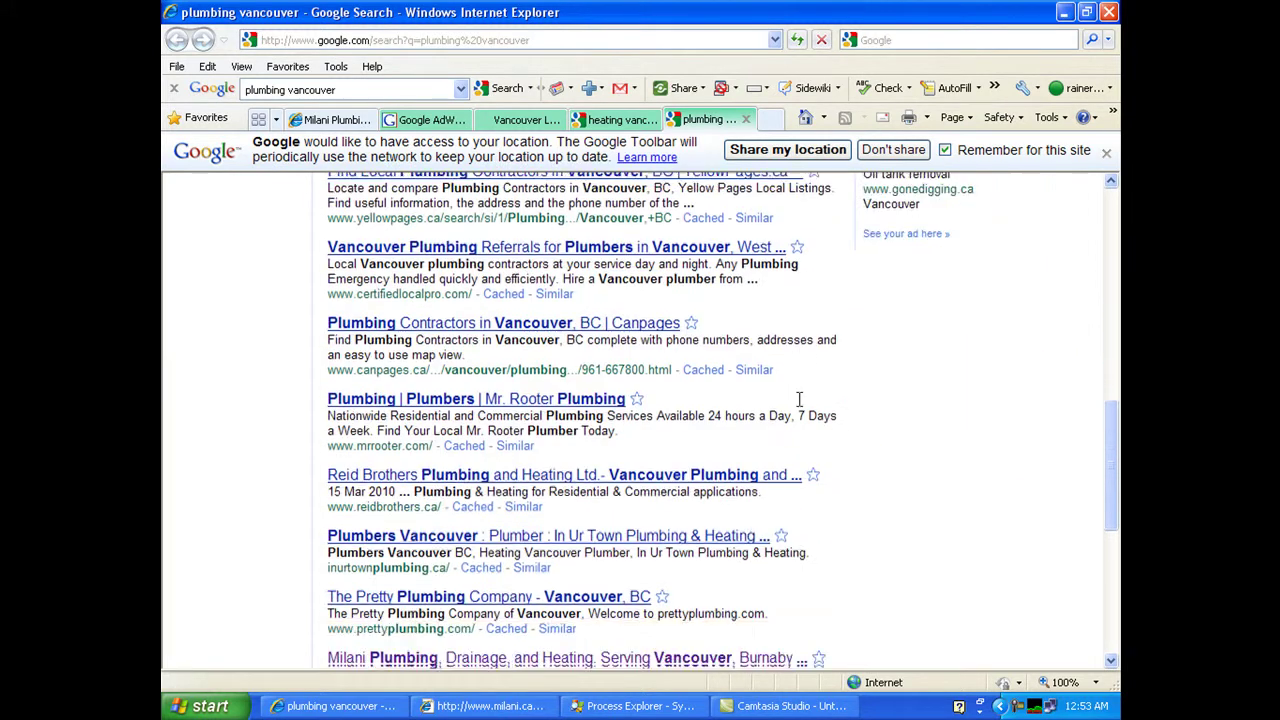
scroll(799, 399, down, 3)
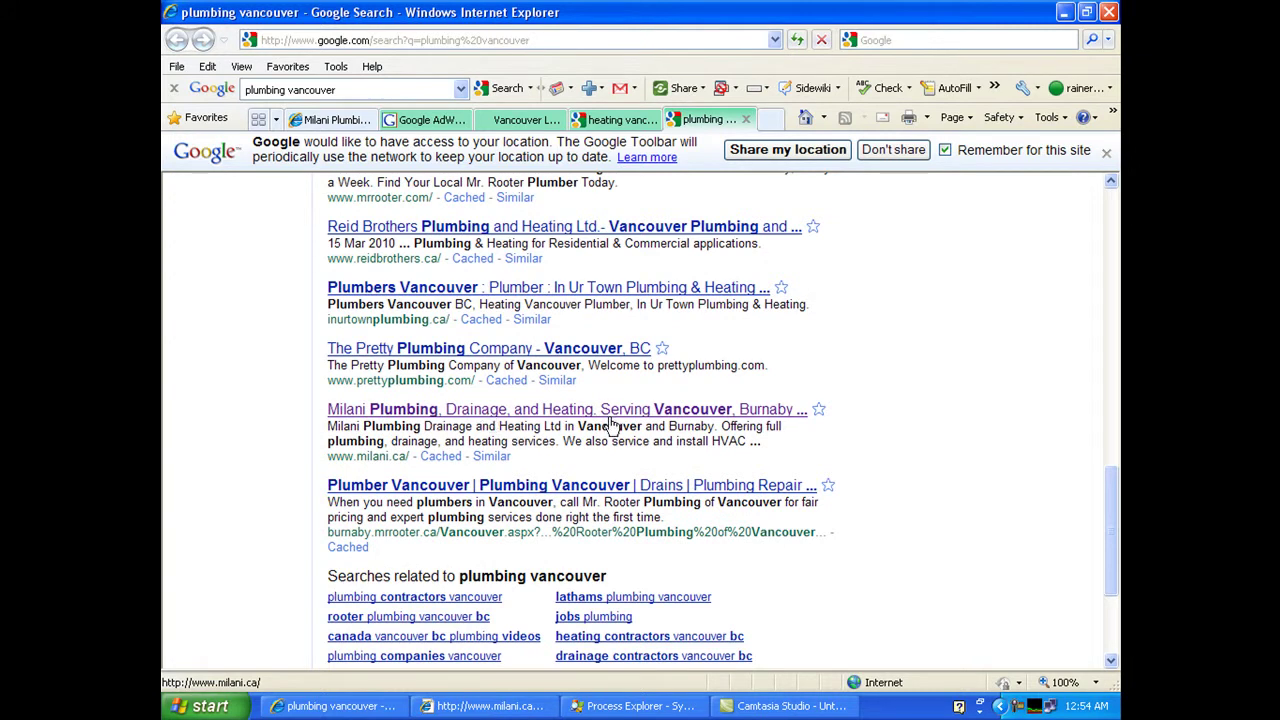
scroll(830, 410, up, 10)
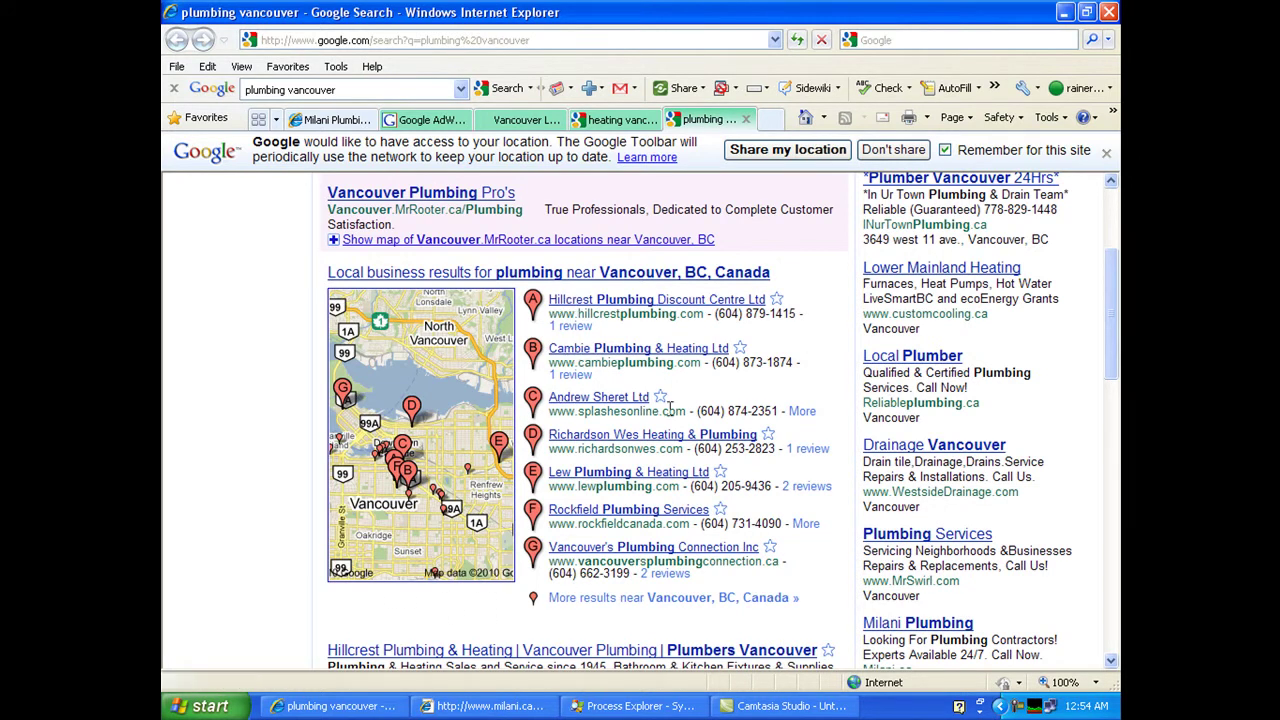
key(ctrl+Tab)
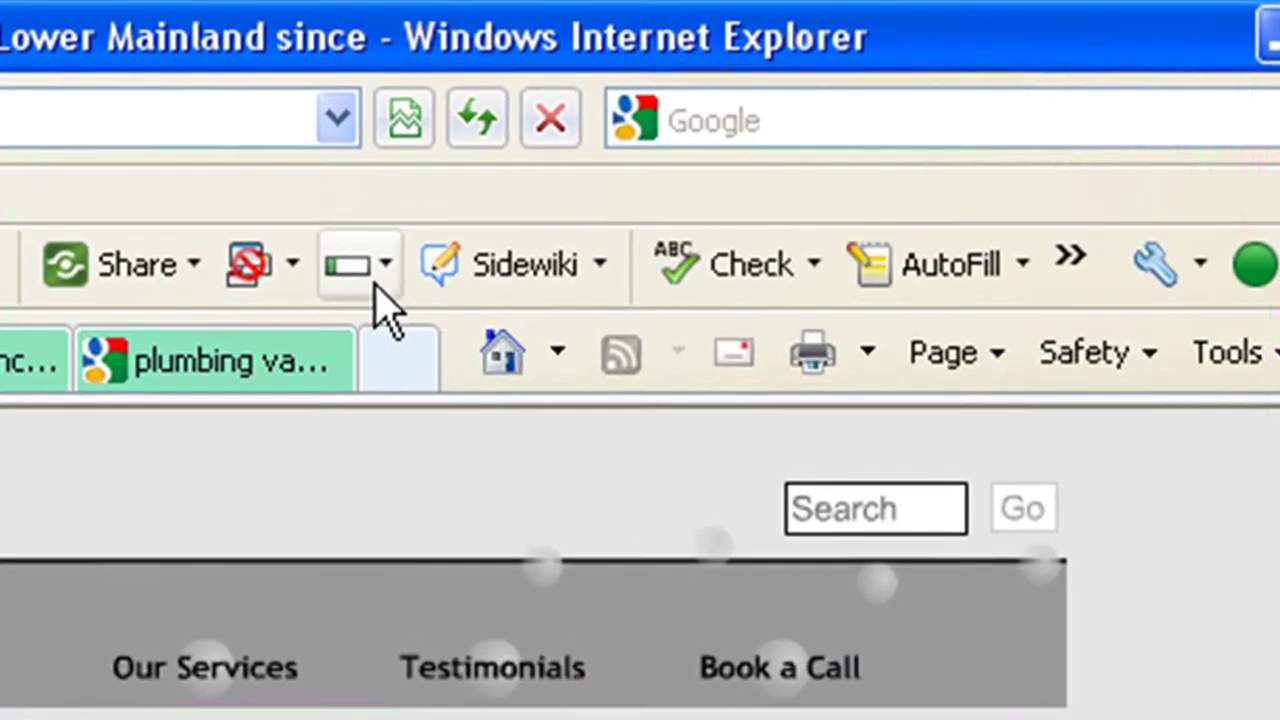
Use the Google Toolbar page info to list Backward Links for milani.ca/home.
mouse_move(764, 94)
click(385, 266)
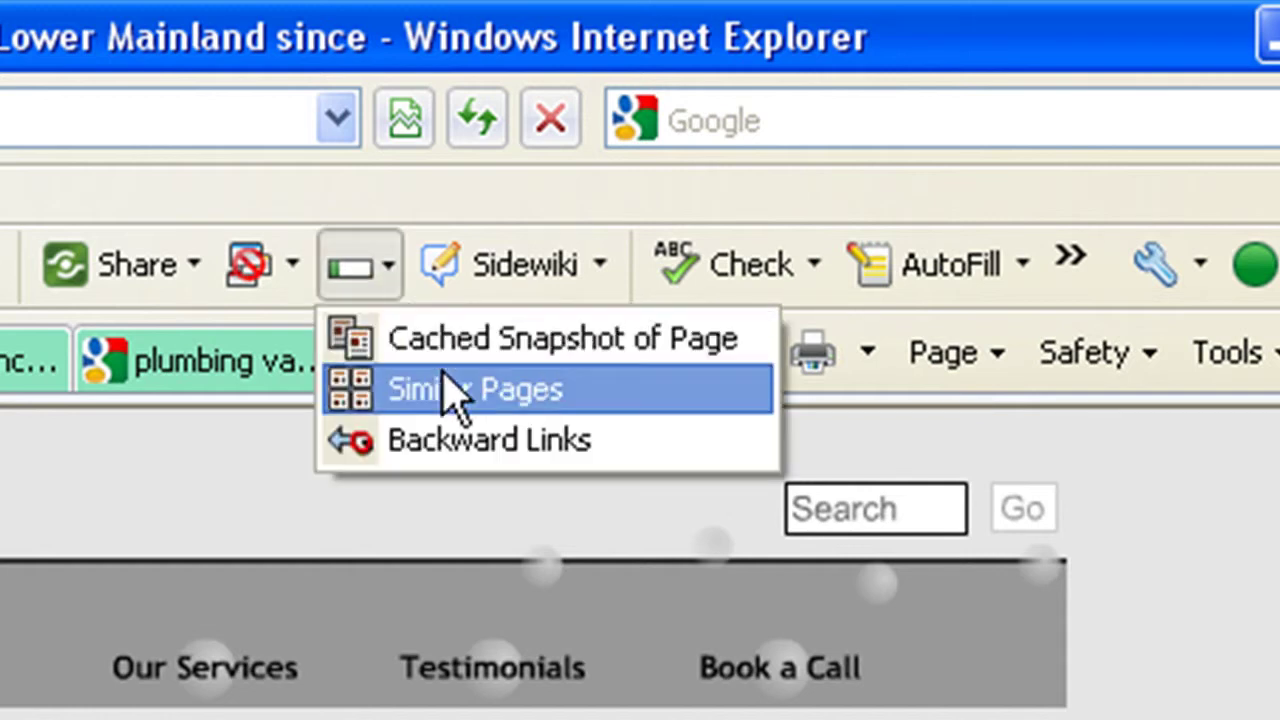
click(450, 442)
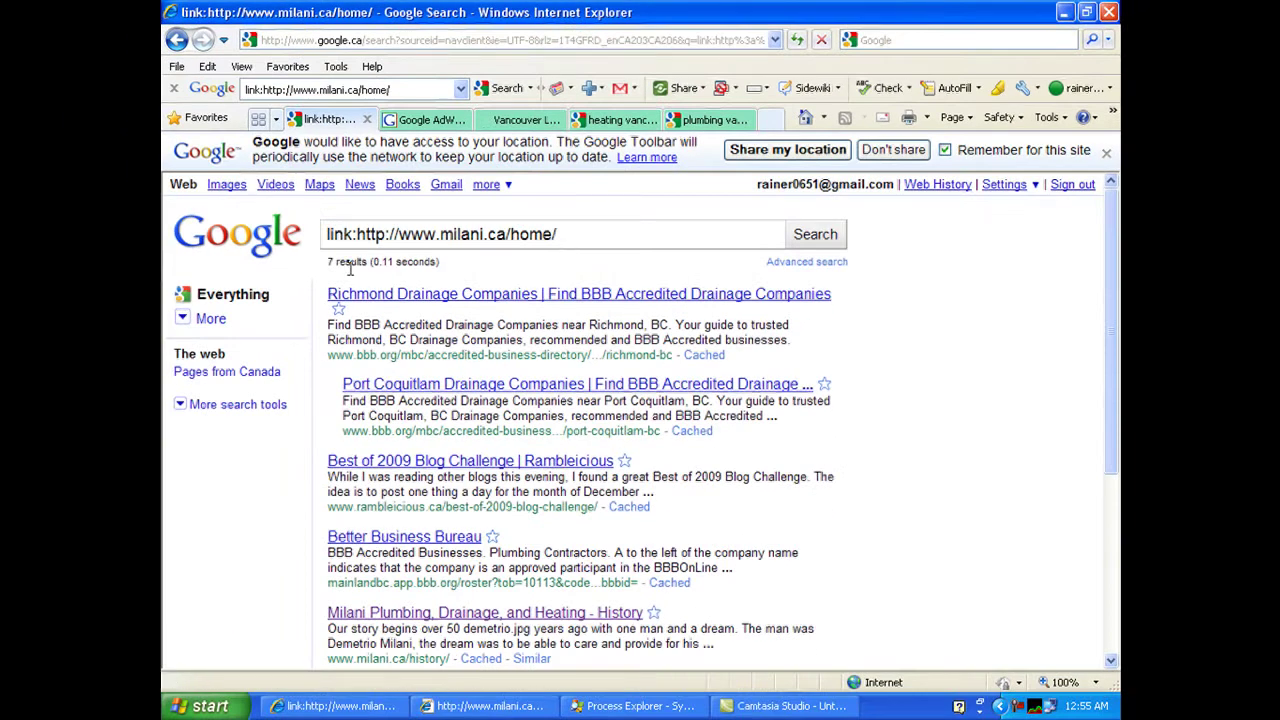
Scroll through the seven link: results for milani.ca/home/.
scroll(672, 295, down, 1)
scroll(672, 295, up, 1)
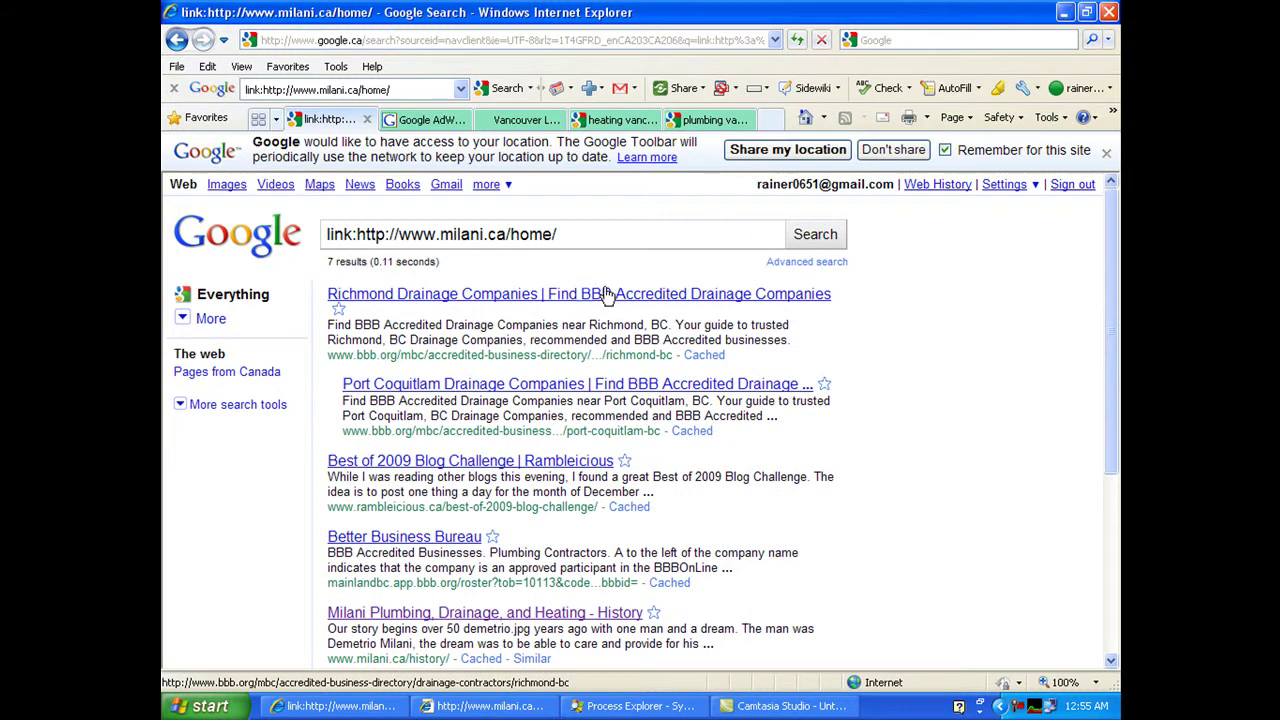
scroll(562, 300, down, 4)
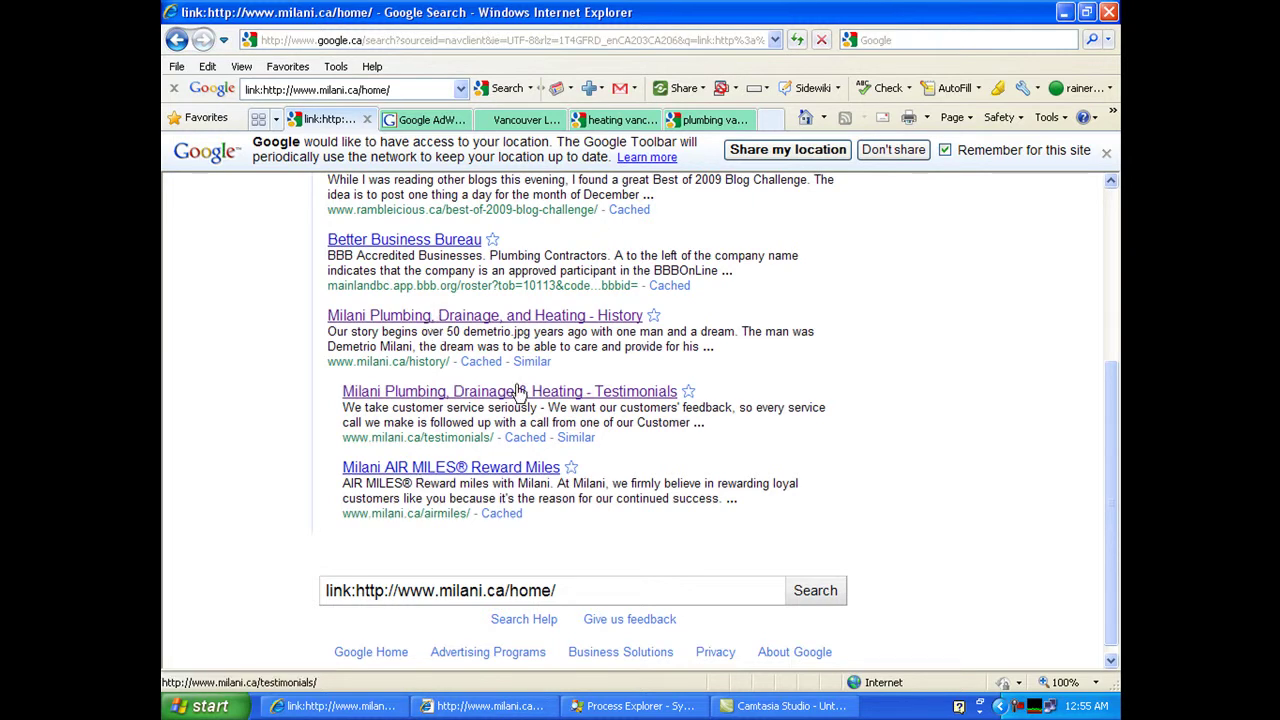
scroll(520, 385, up, 2)
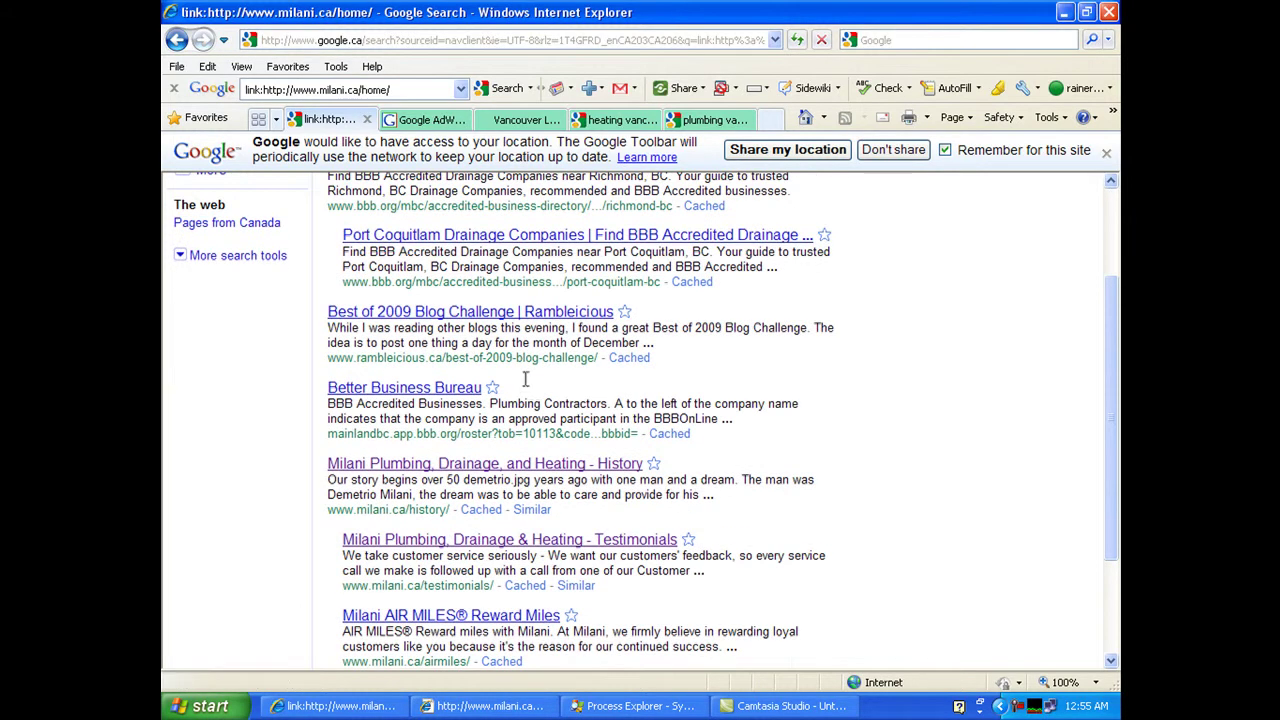
scroll(524, 379, up, 1)
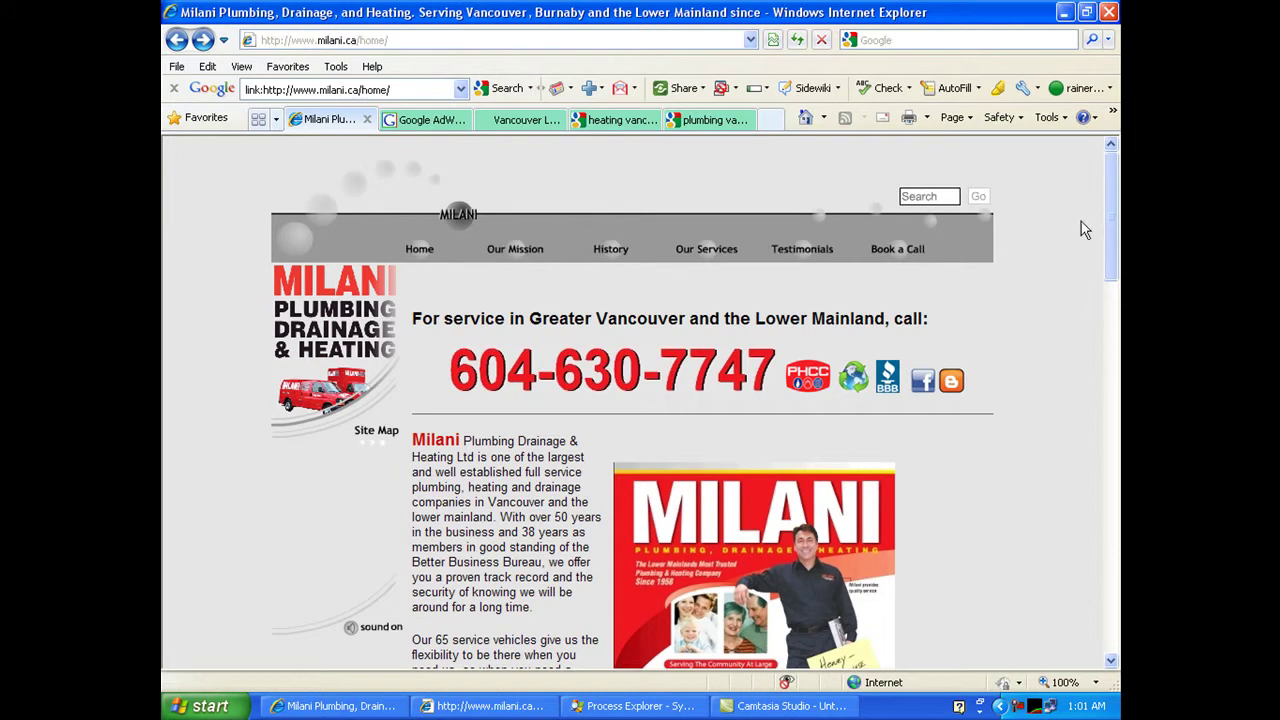
Return from the Milani page to the AdWords tab showing 11 keyword ideas.
mouse_move(1118, 248)
mouse_down()
mouse_move(1118, 565)
mouse_move(1118, 250)
mouse_up()
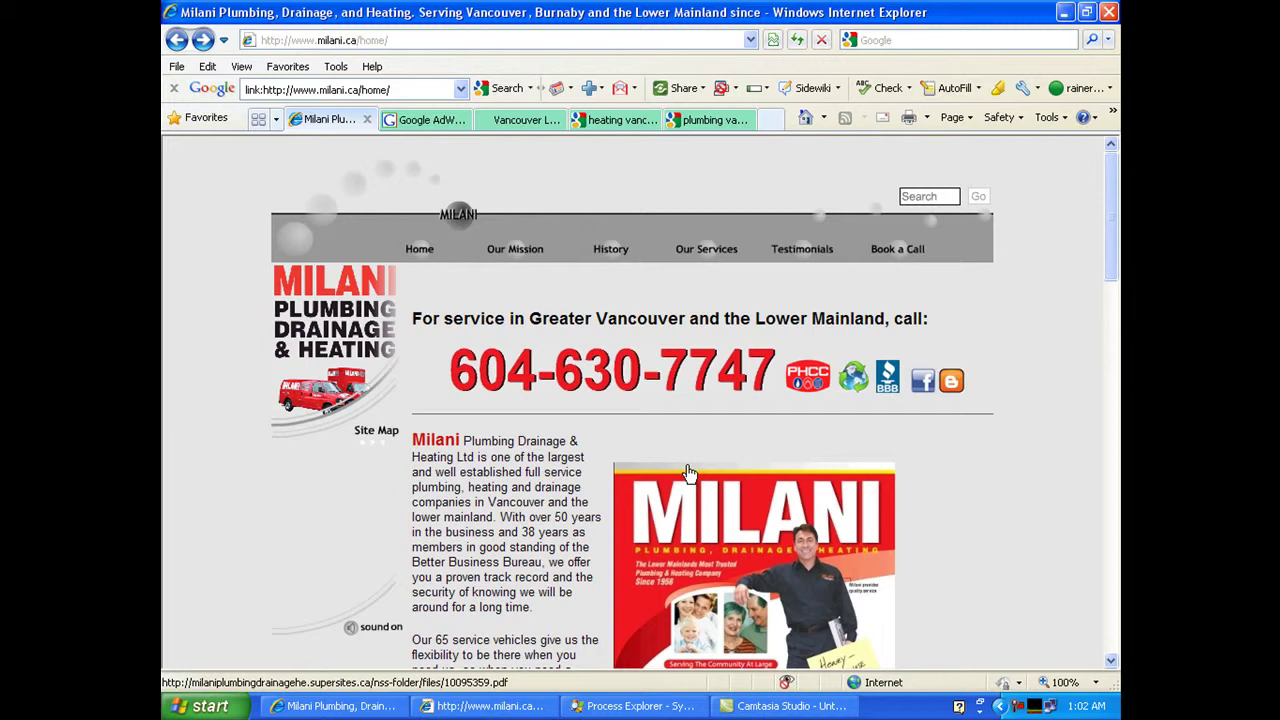
key(ctrl+Tab)
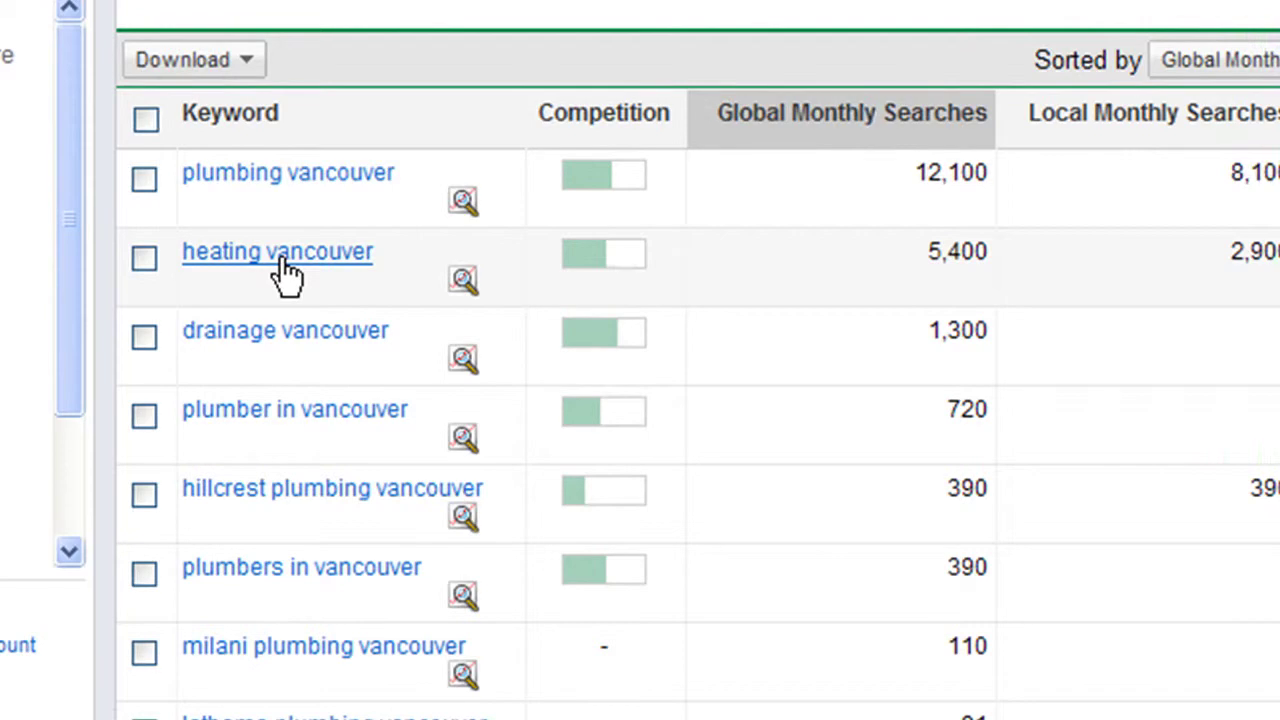
click(284, 262)
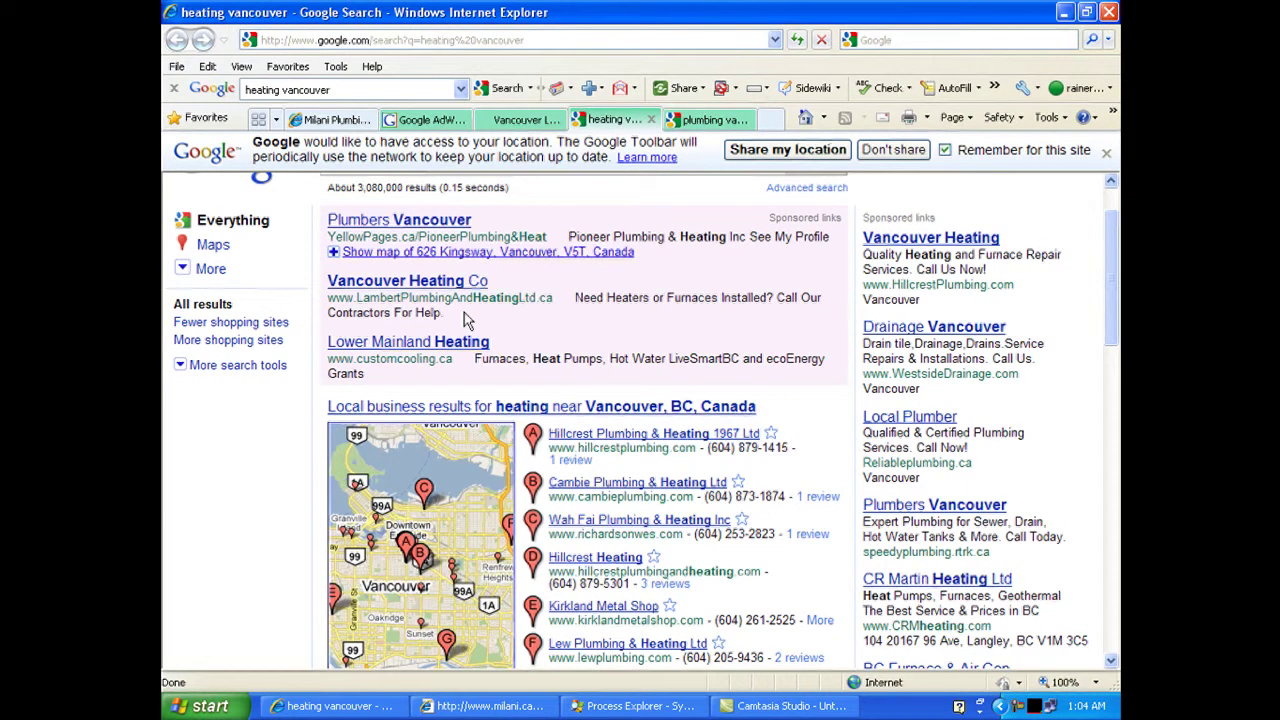
scroll(600, 320, down, 1)
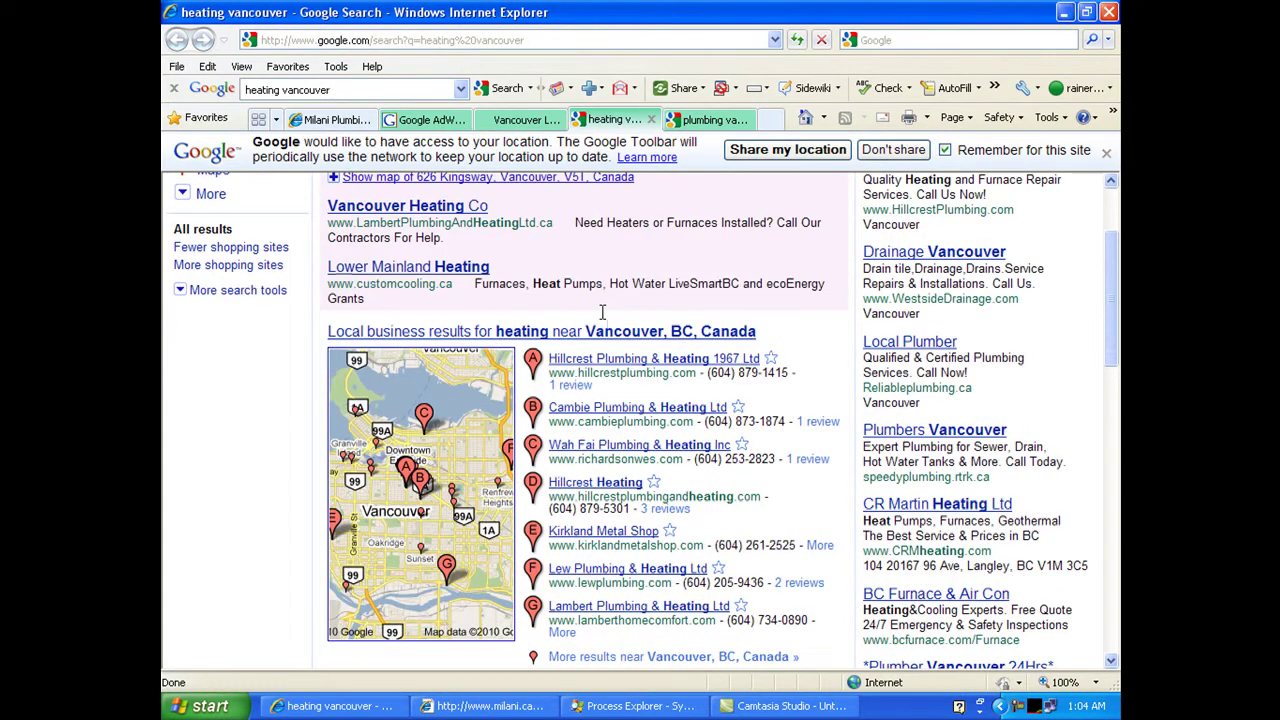
scroll(685, 280, down, 2)
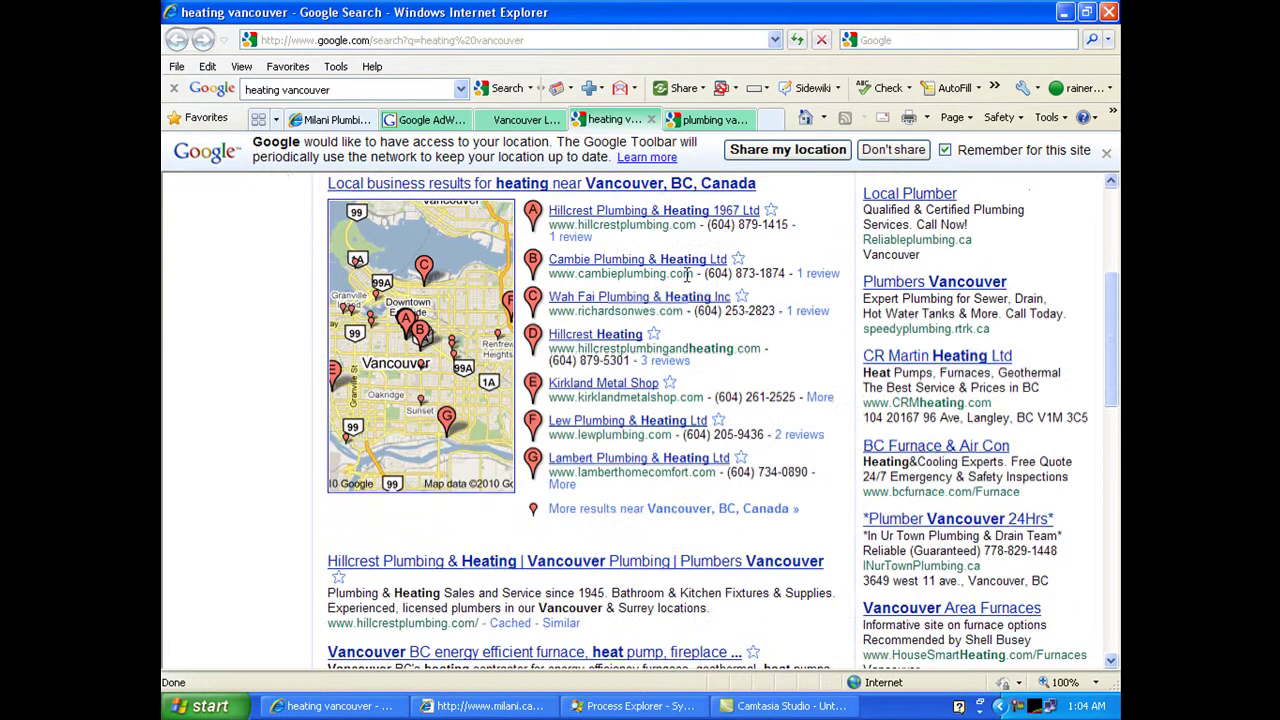
scroll(688, 276, down, 2)
scroll(688, 276, up, 2)
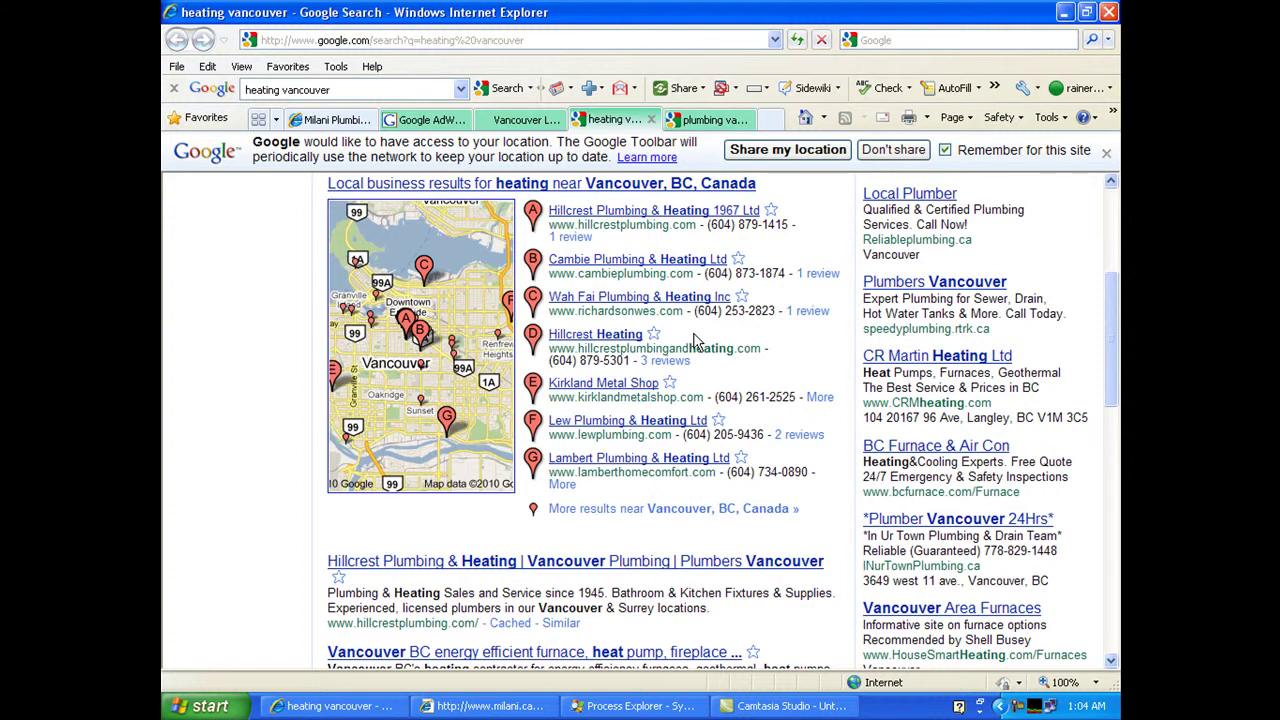
scroll(697, 342, down, 4)
scroll(697, 342, down, 10)
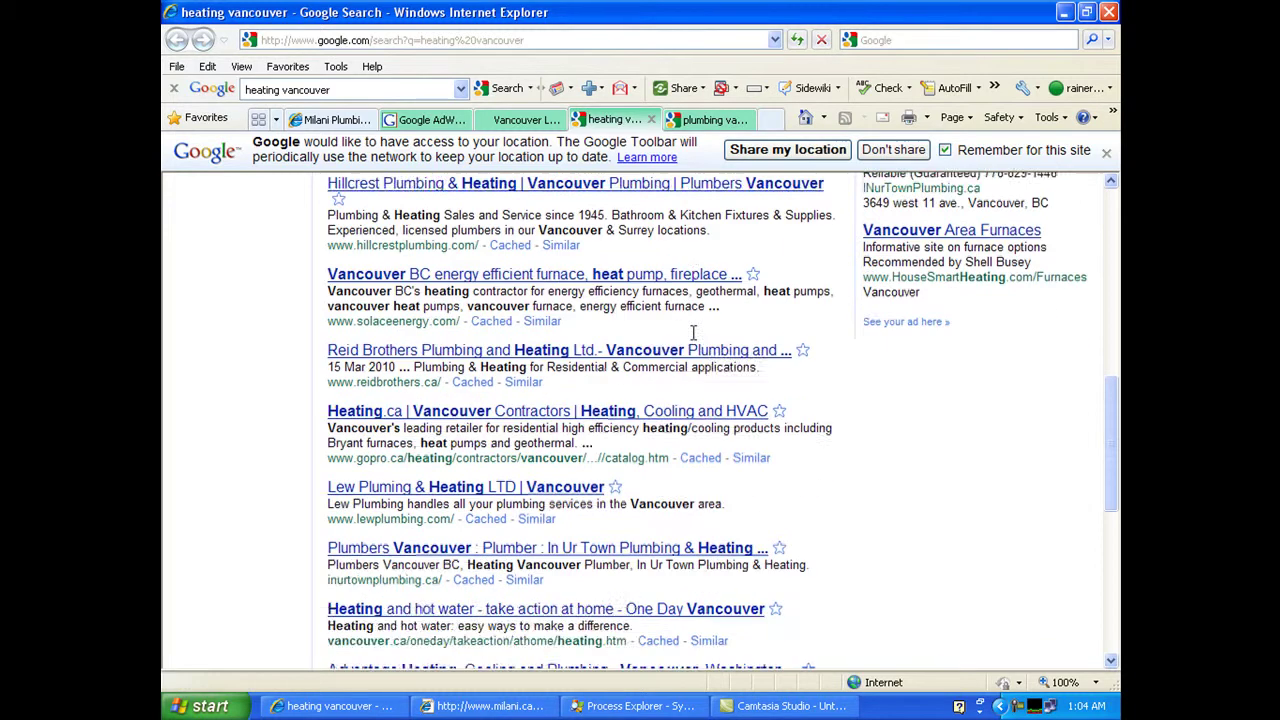
scroll(693, 333, up, 8)
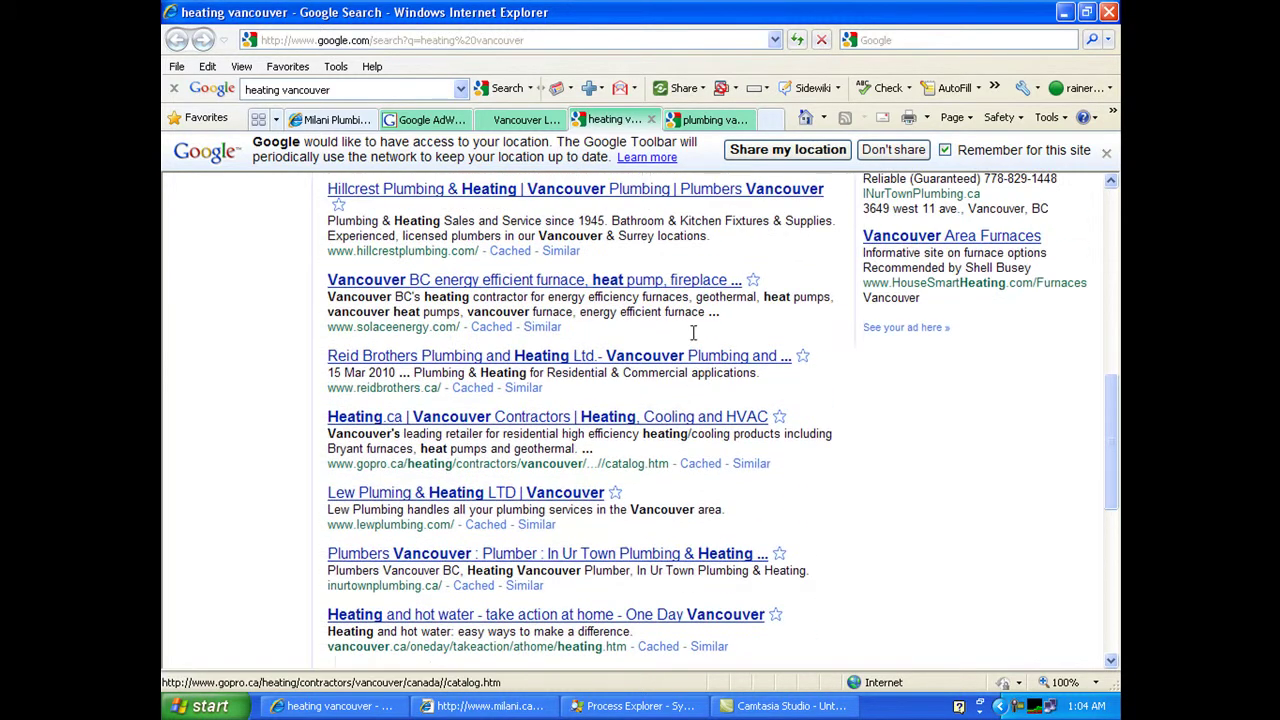
scroll(695, 338, up, 10)
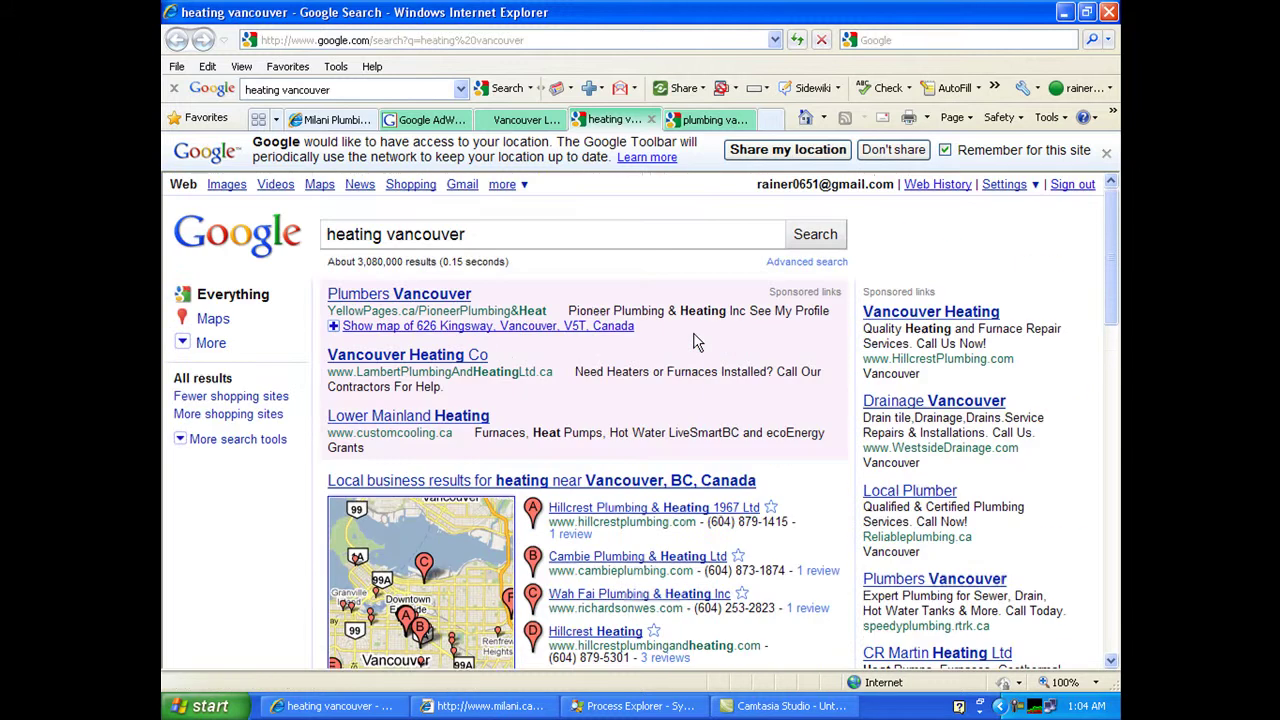
scroll(697, 342, down, 3)
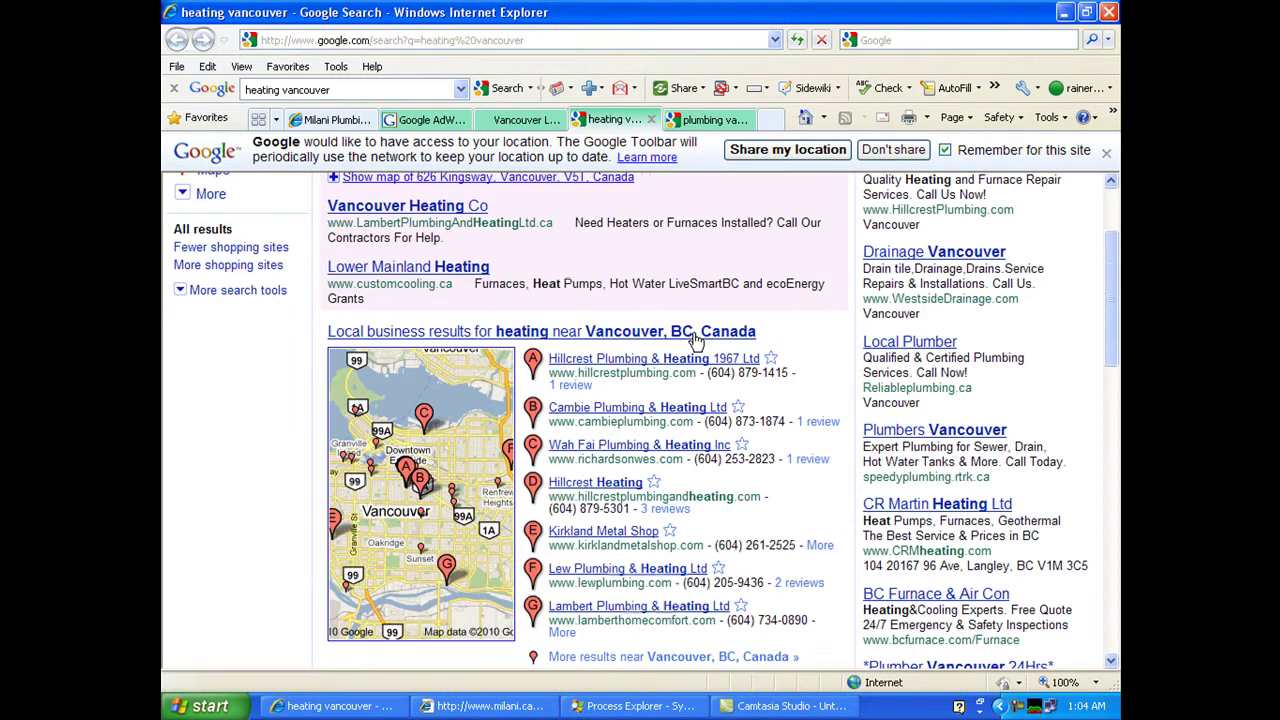
key(ctrl+shift+Tab)
key(ctrl+shift+Tab)
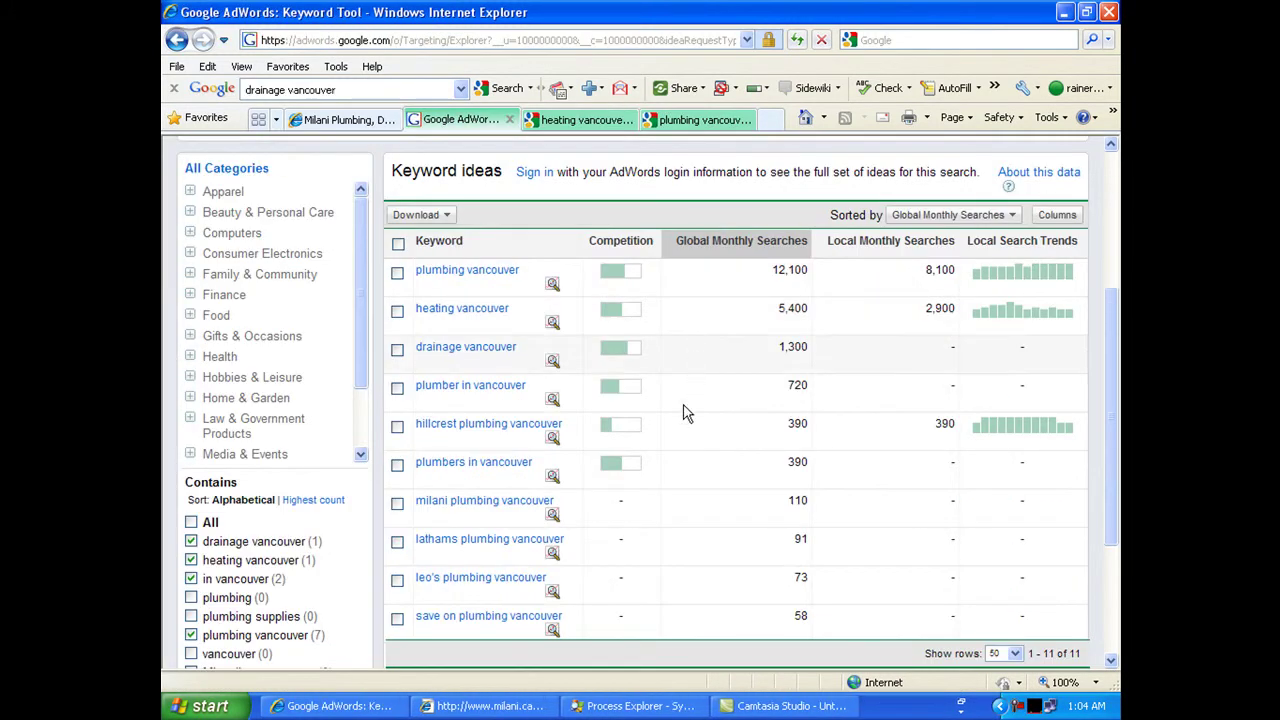
Open Google results for drainage vancouver and find Milani Plumbing ranked last on page one.
click(450, 355)
scroll(450, 355, down, 3)
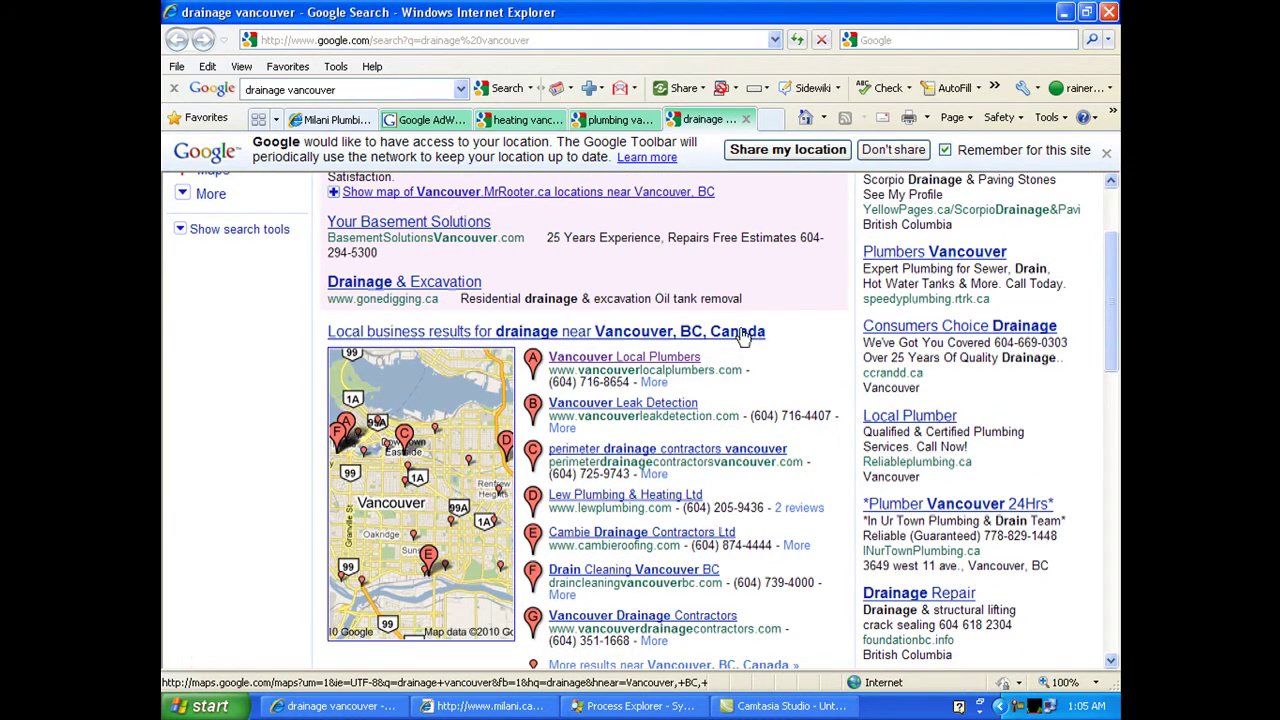
scroll(735, 337, up, 3)
scroll(722, 337, down, 3)
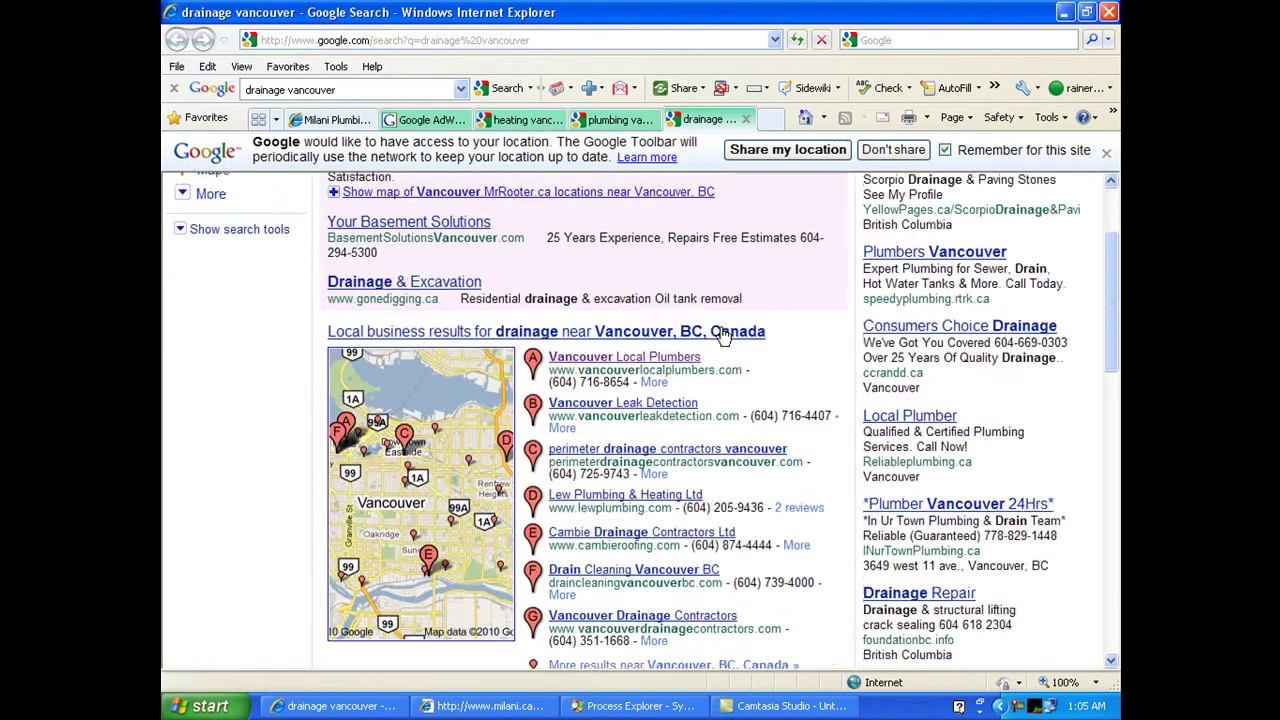
scroll(722, 337, down, 5)
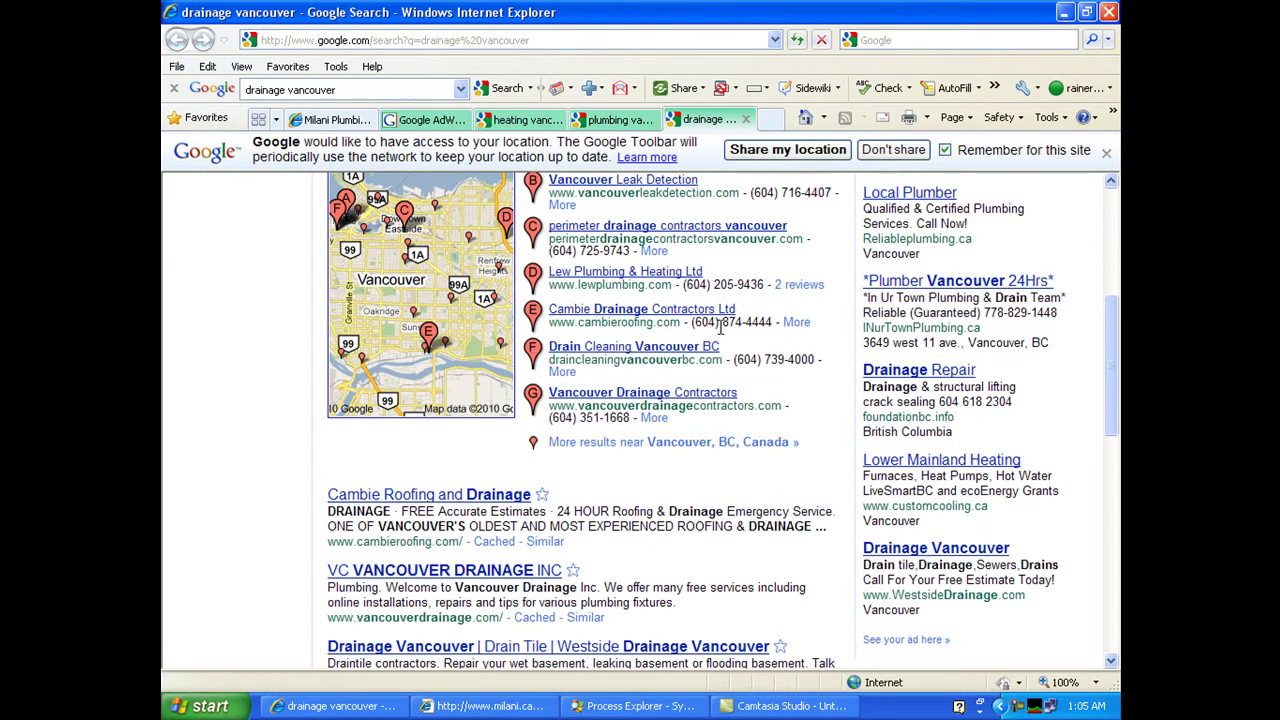
scroll(720, 327, down, 8)
scroll(720, 327, down, 5)
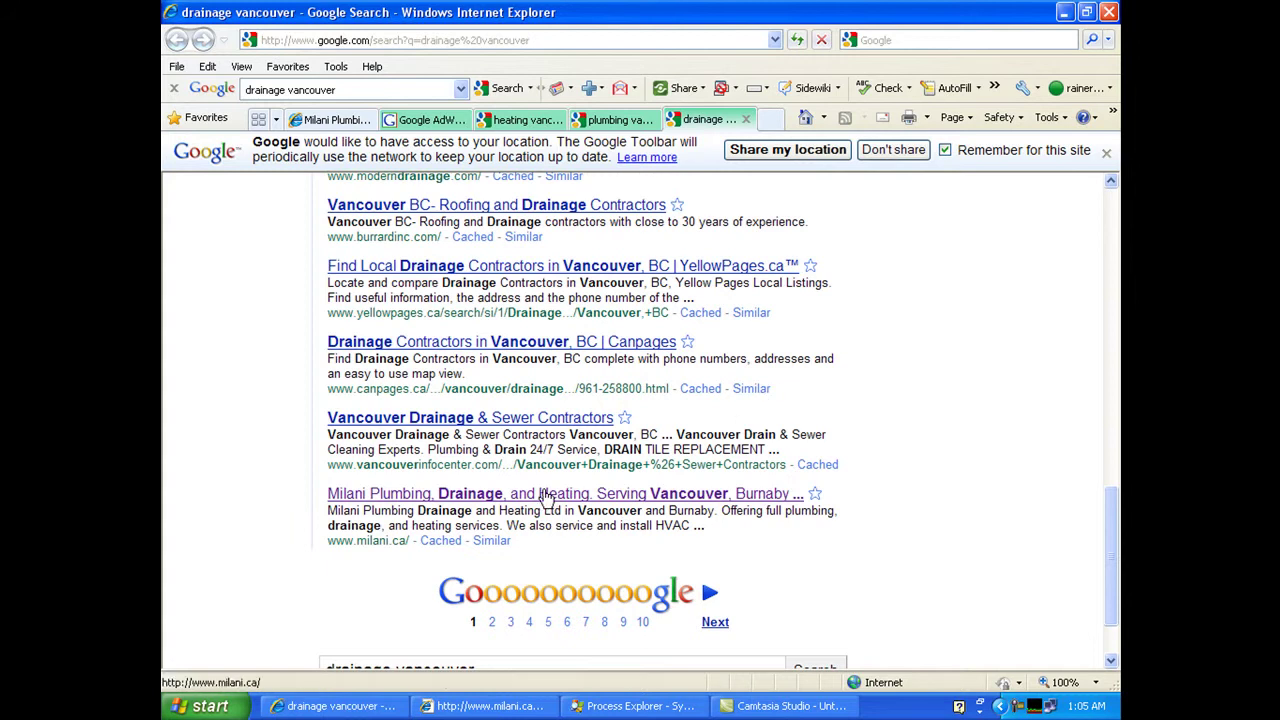
scroll(707, 472, up, 8)
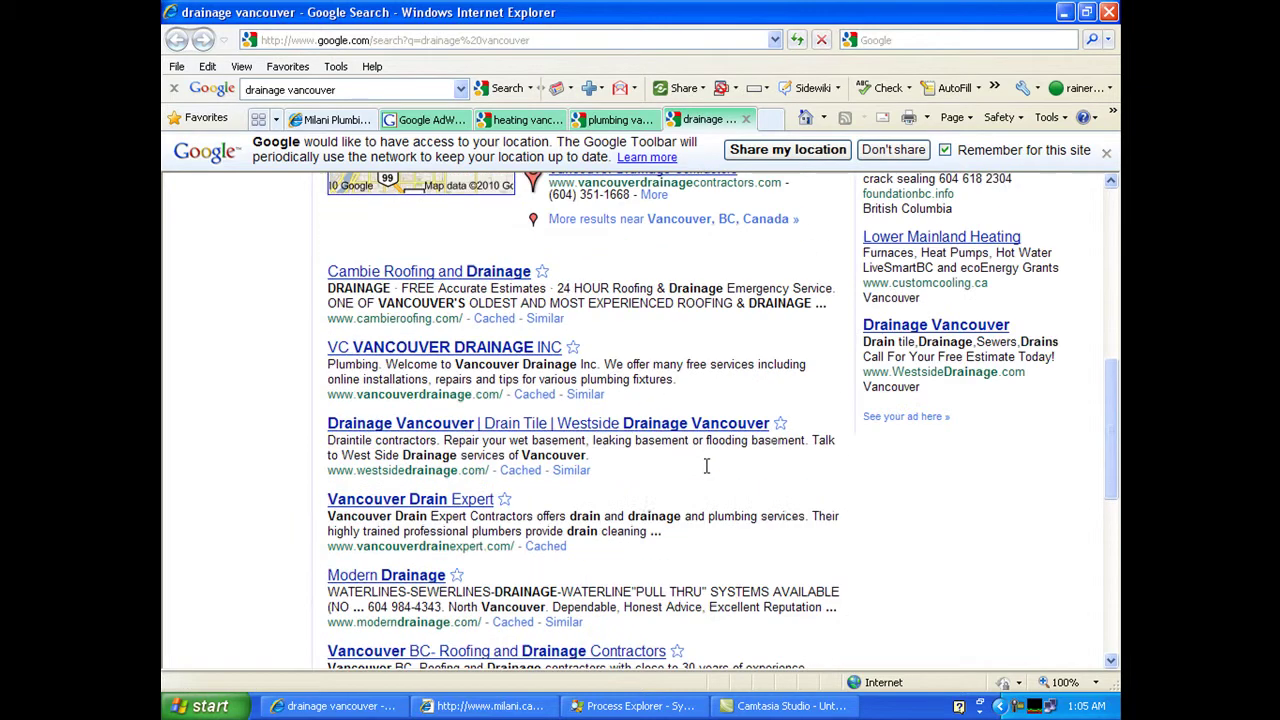
scroll(707, 472, up, 1)
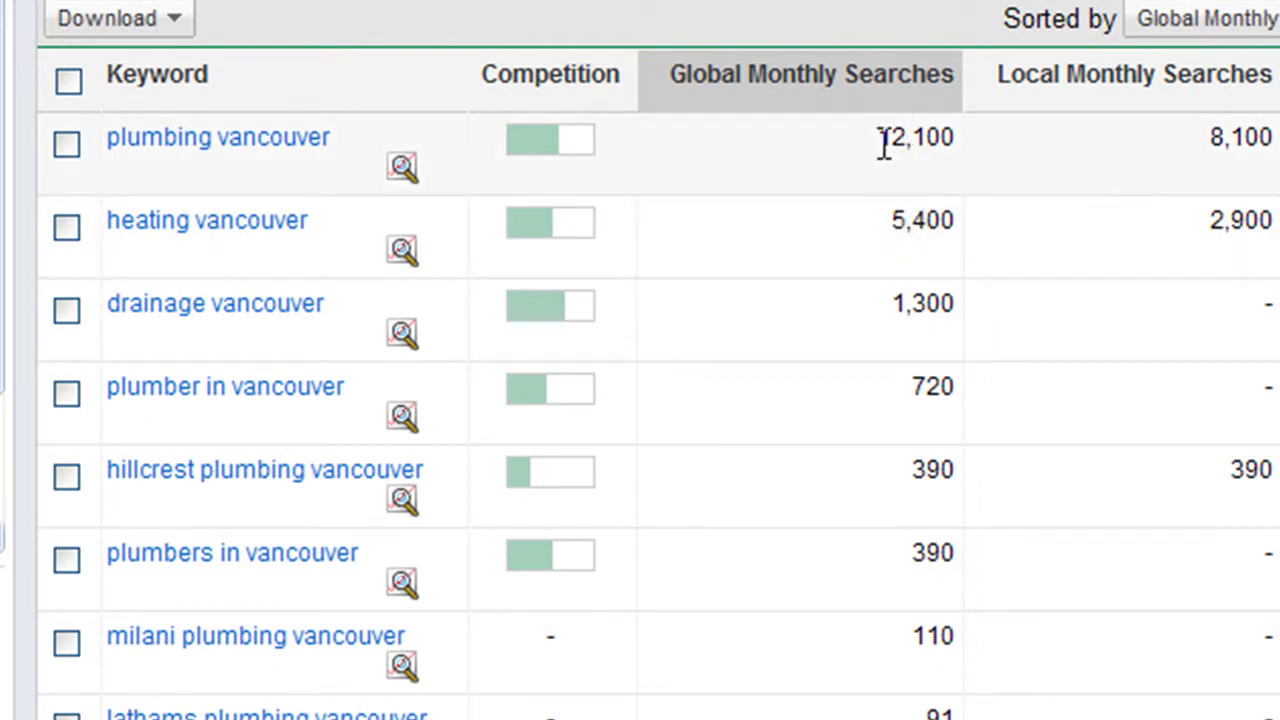
Highlight the global monthly searches for plumbing, heating, drainage and milani plumbing vancouver (12,100, 5,400, 1,300, 110).
drag(880, 138, 958, 144)
drag(890, 220, 956, 222)
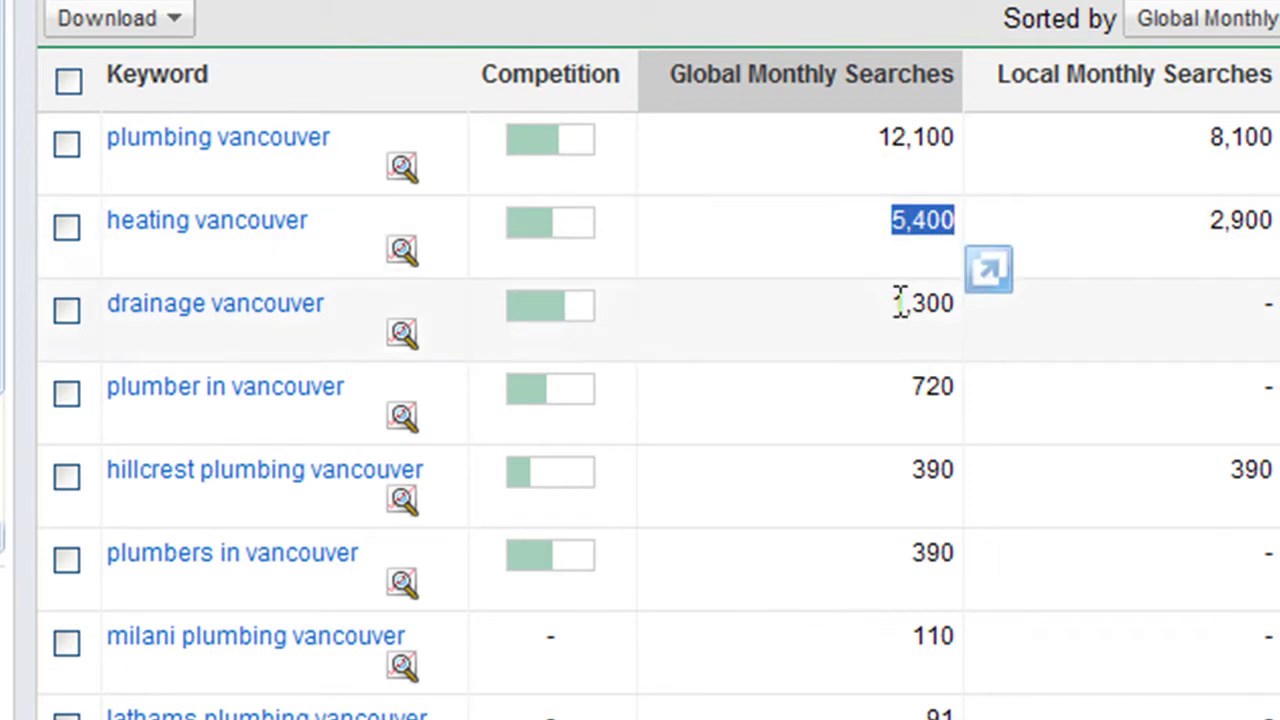
drag(896, 303, 956, 305)
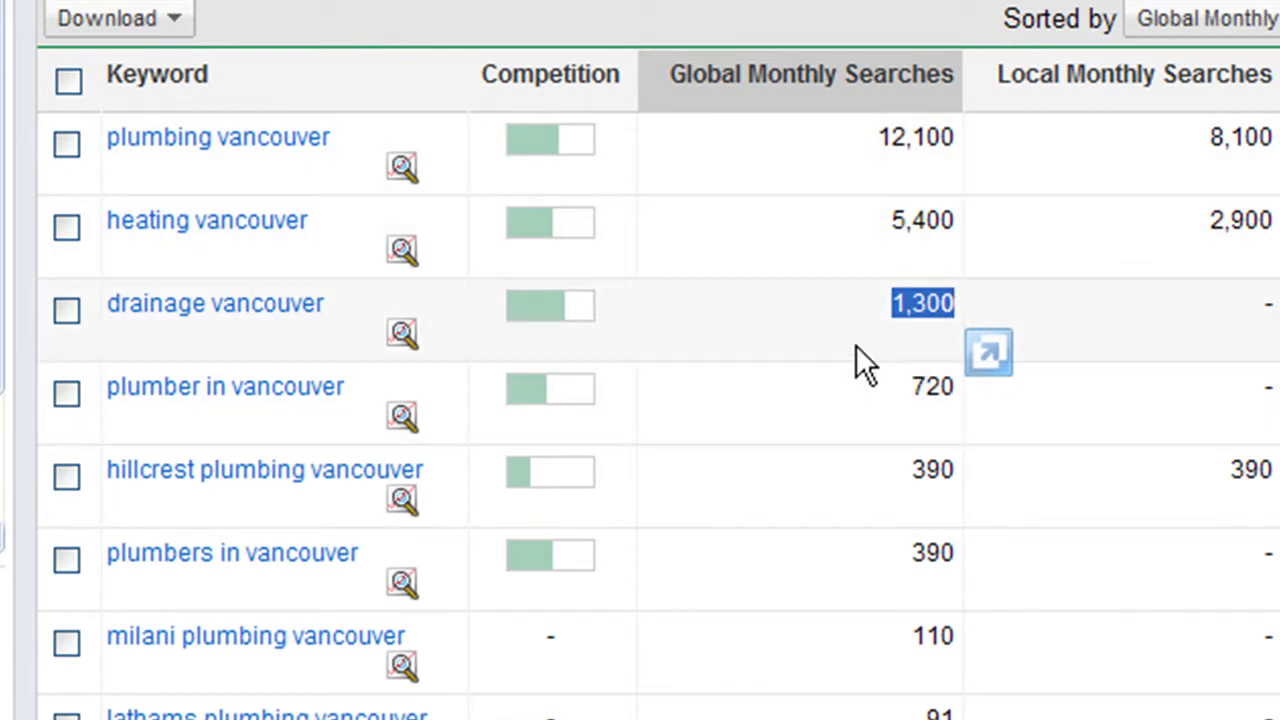
drag(903, 637, 958, 636)
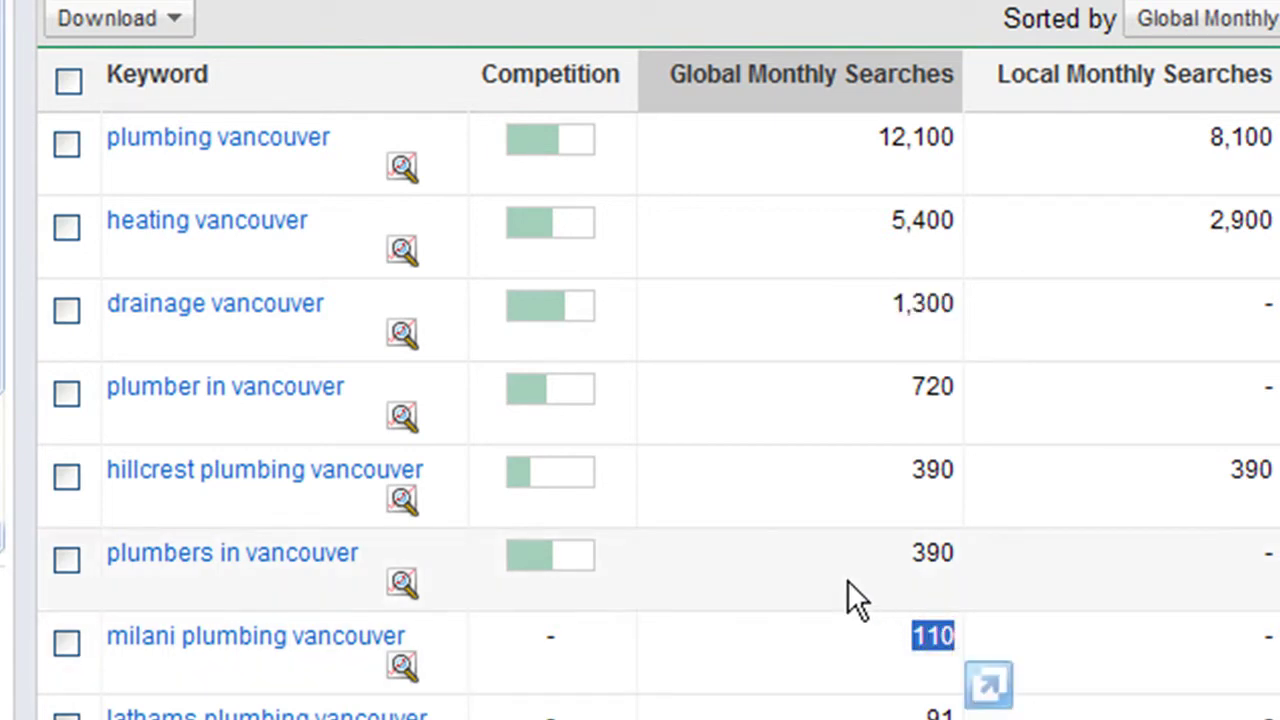